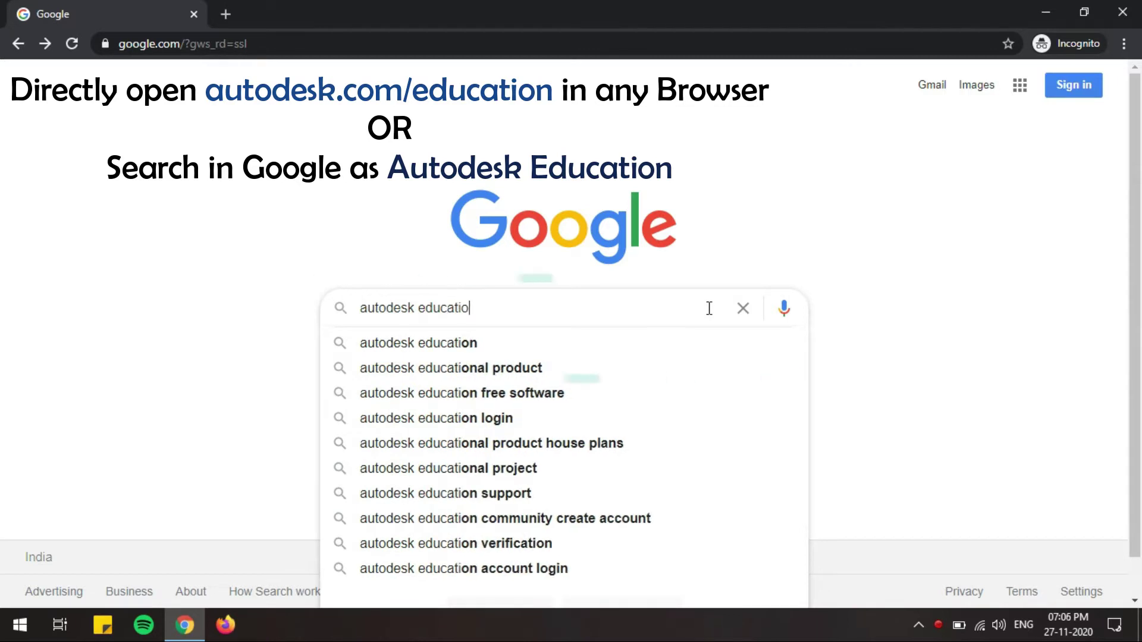
Step: Search Google for 'autodesk education'
key(Return)
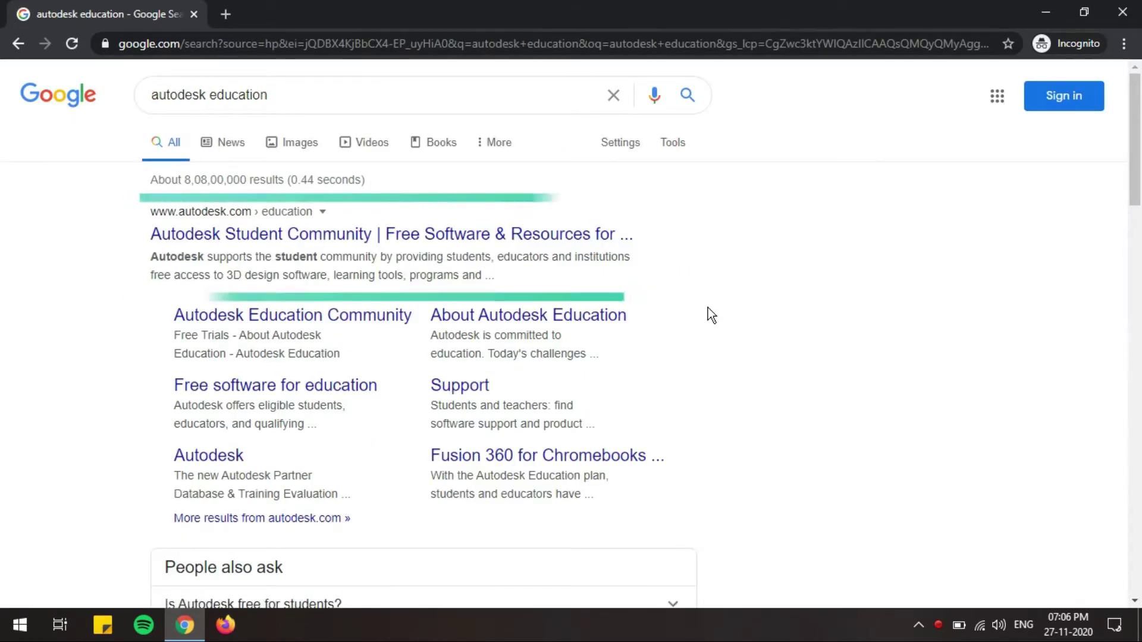
Step: Open the Autodesk Student Community result, then its education products sign-up page
click(463, 235)
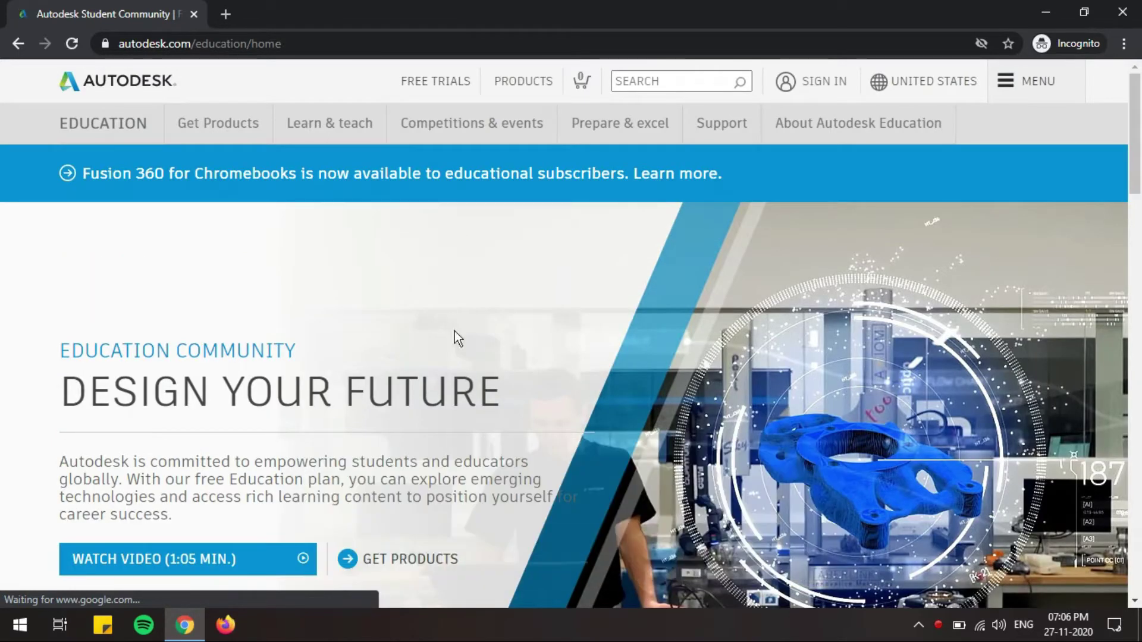
click(411, 566)
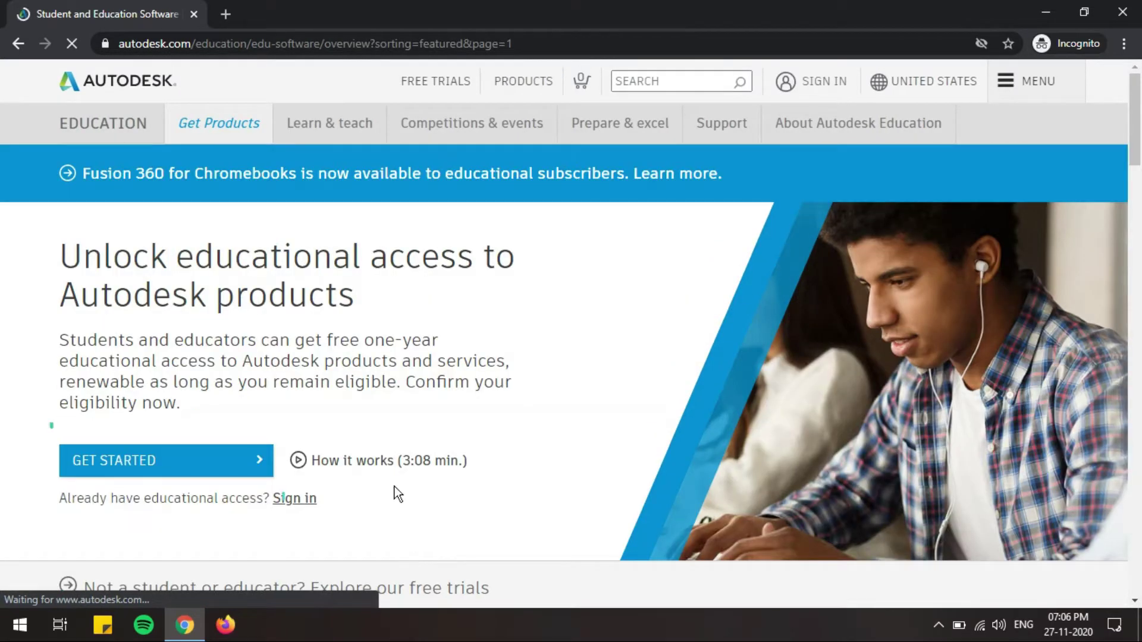
click(171, 456)
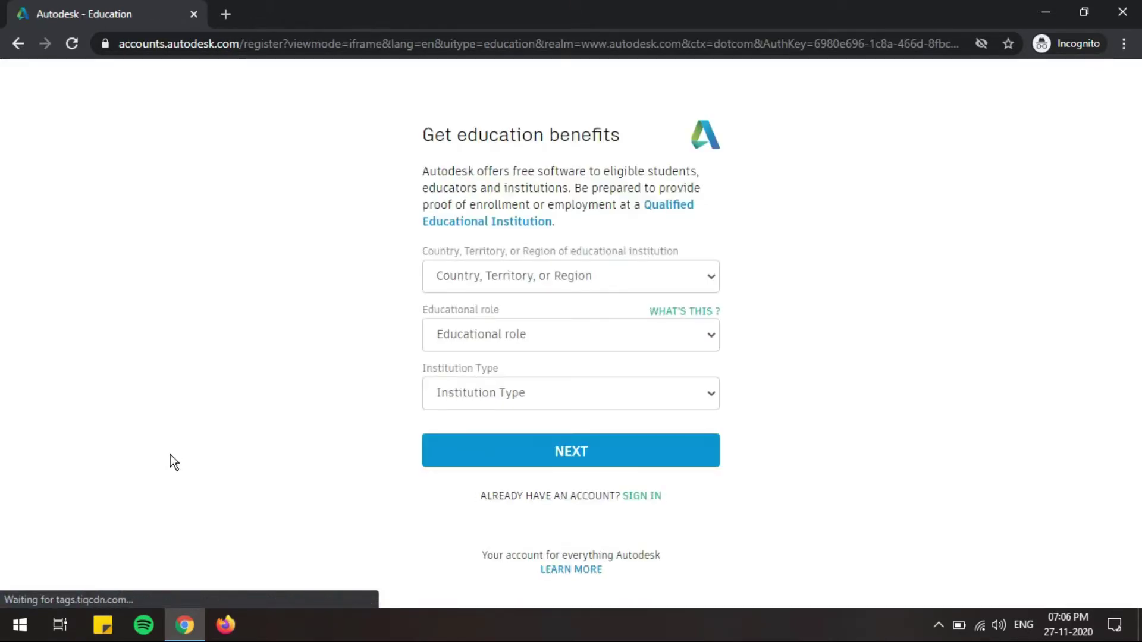
Step: Submit the education form with India, Educator and University/Post-Secondary
click(506, 284)
key(i)
key(n)
key(Return)
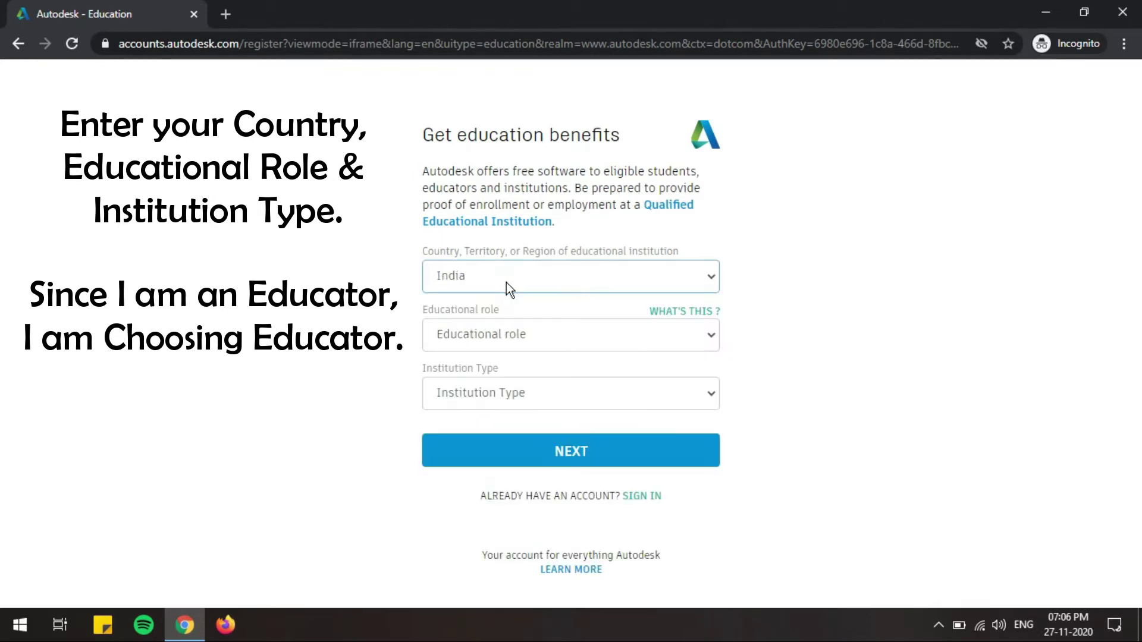
click(519, 333)
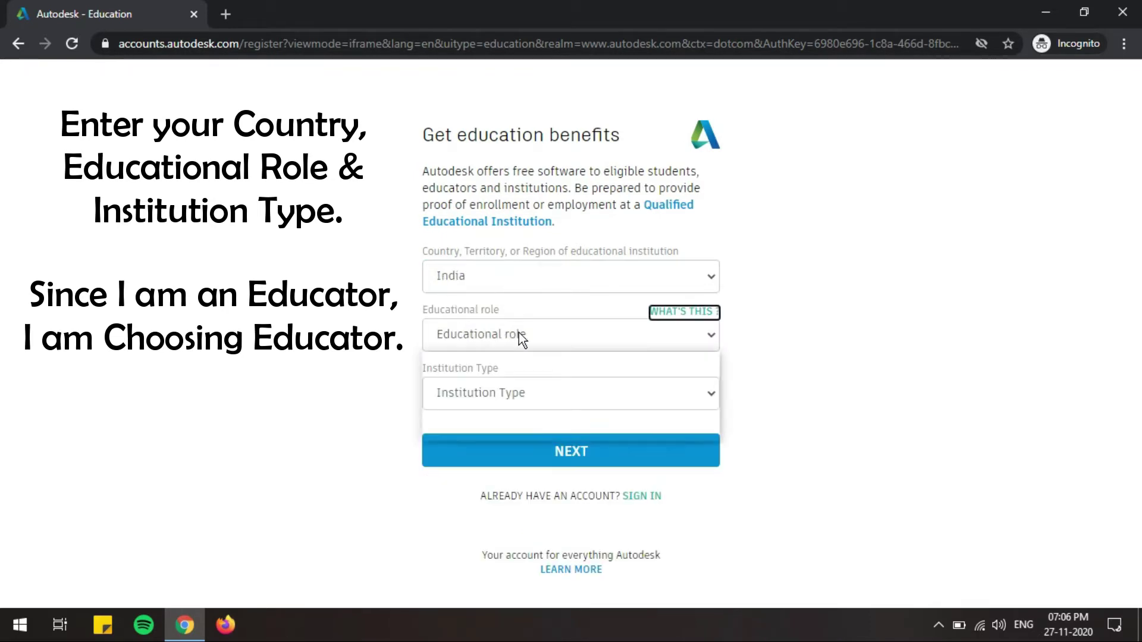
click(505, 395)
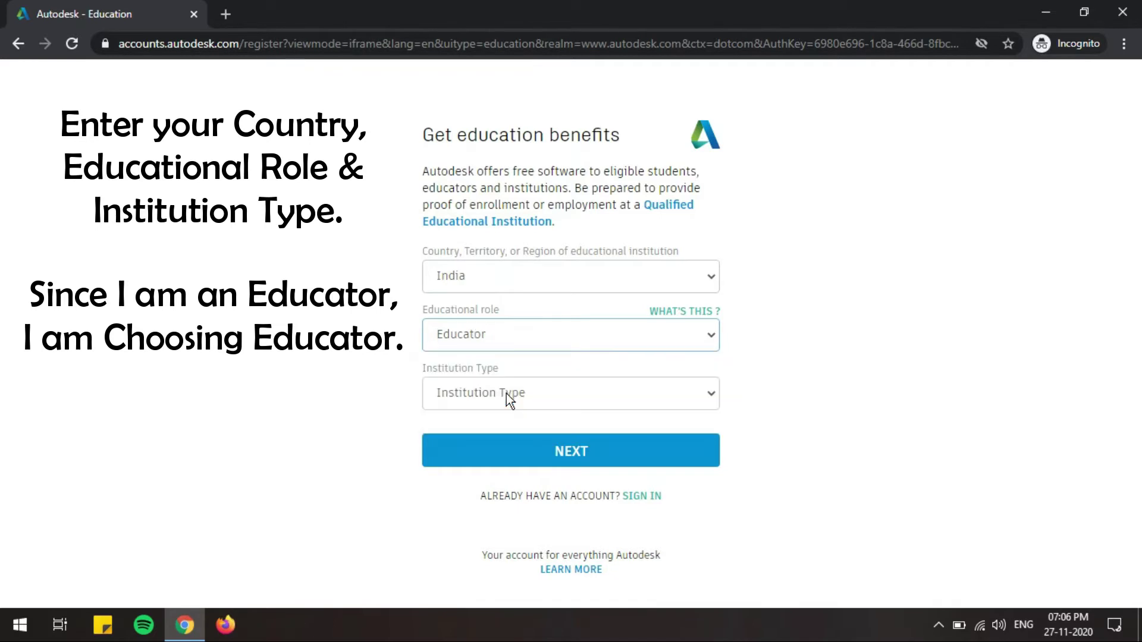
click(508, 394)
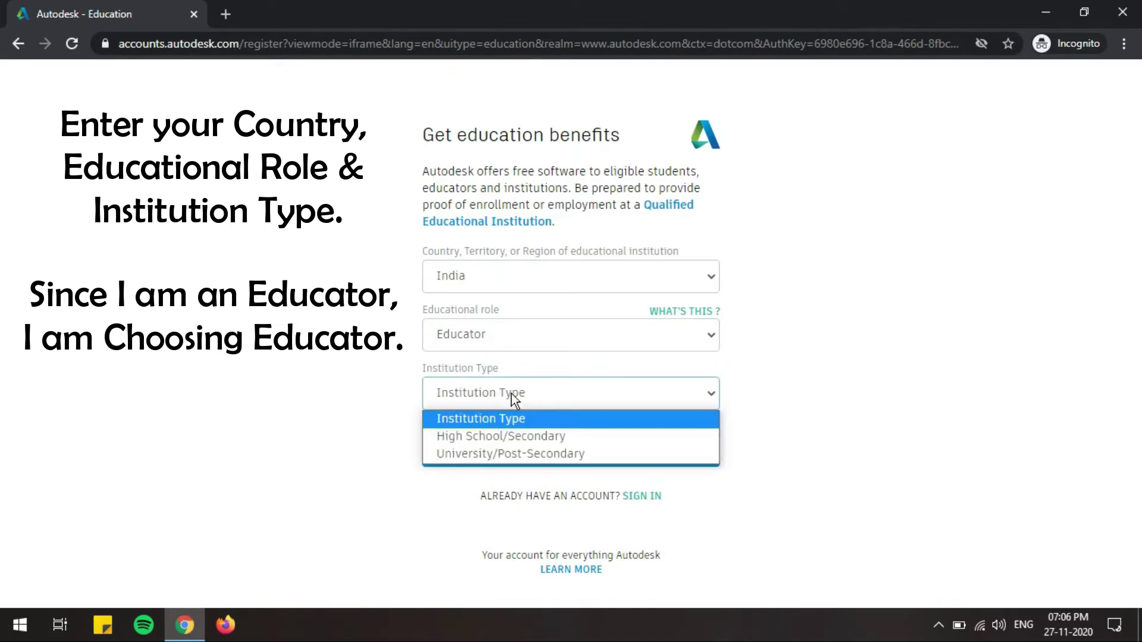
click(513, 453)
click(513, 455)
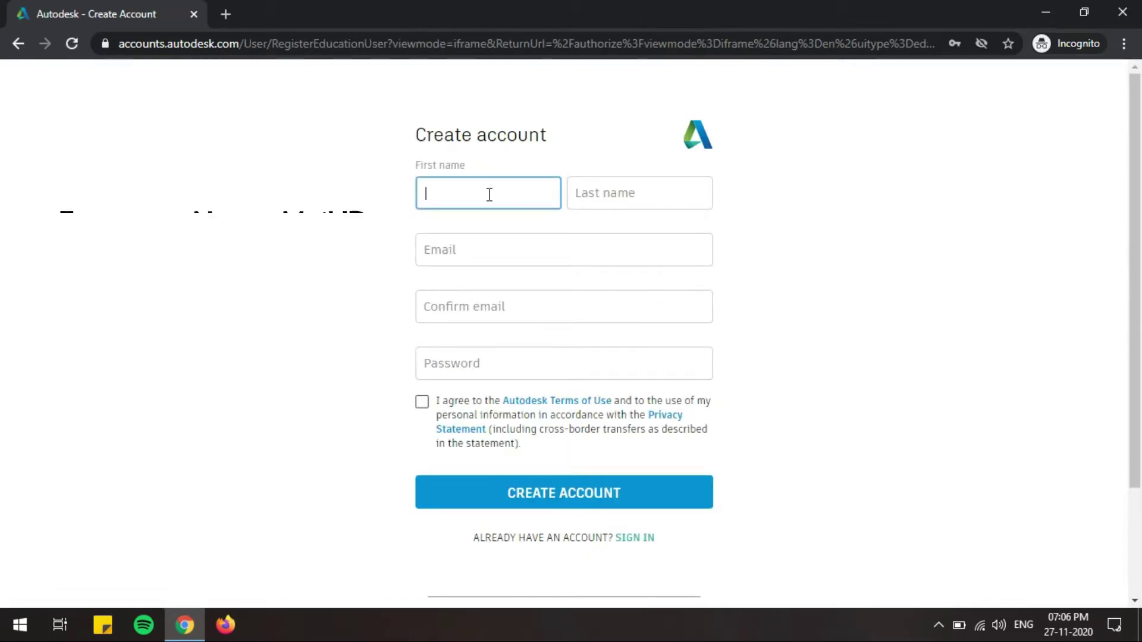
Step: Fill in the first name, last name, e-mail and confirmation e-mail
text(Santhosh)
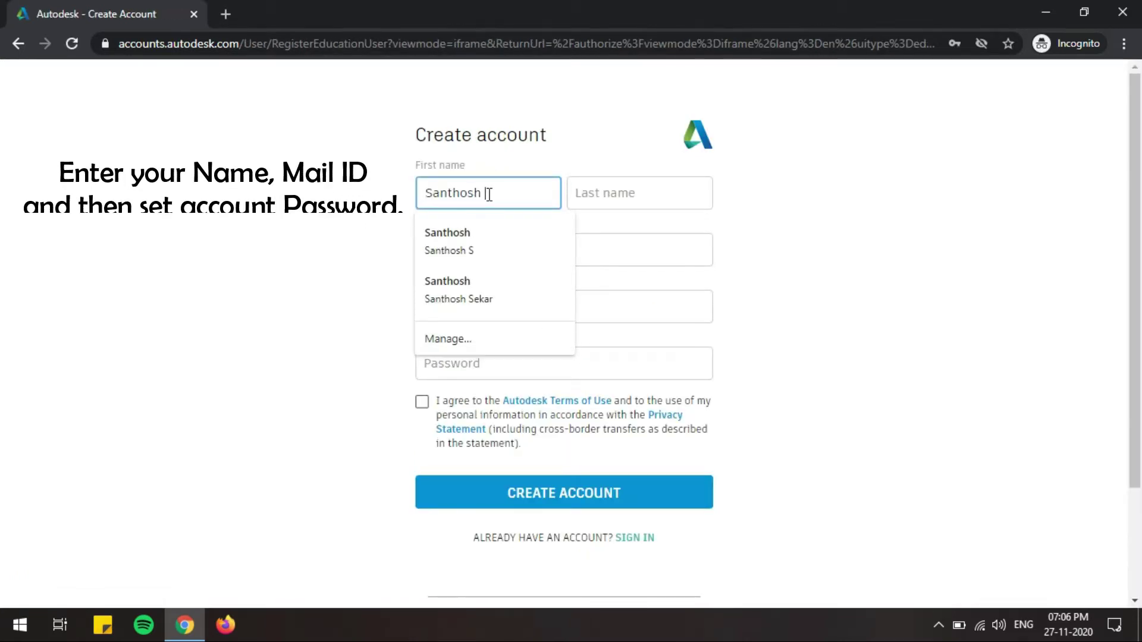
key(Tab)
text(S)
key(Tab)
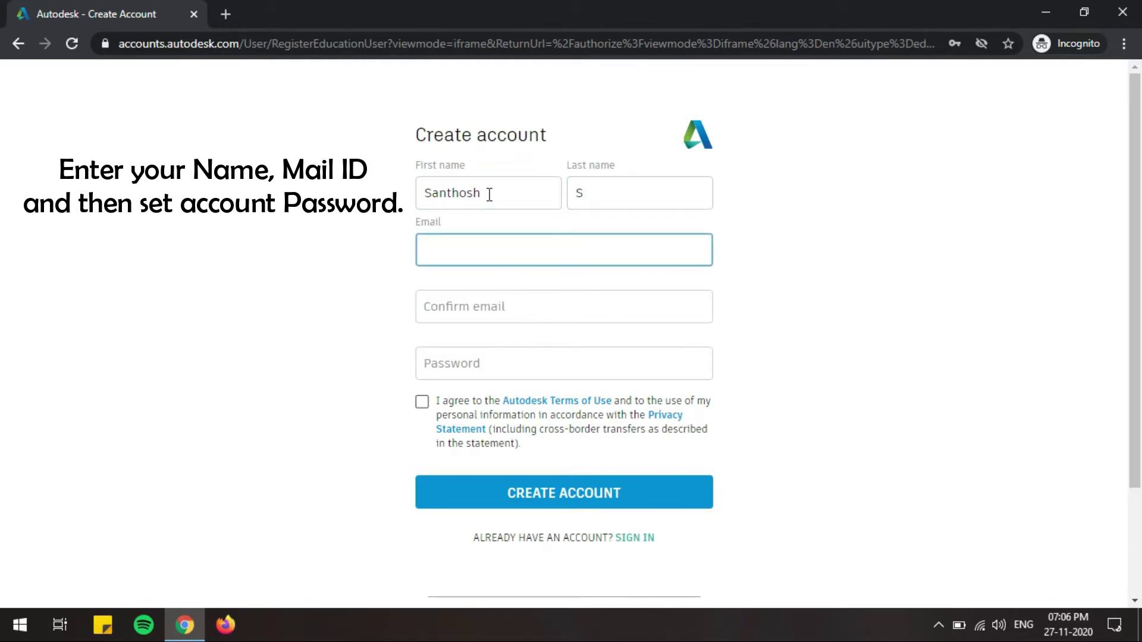
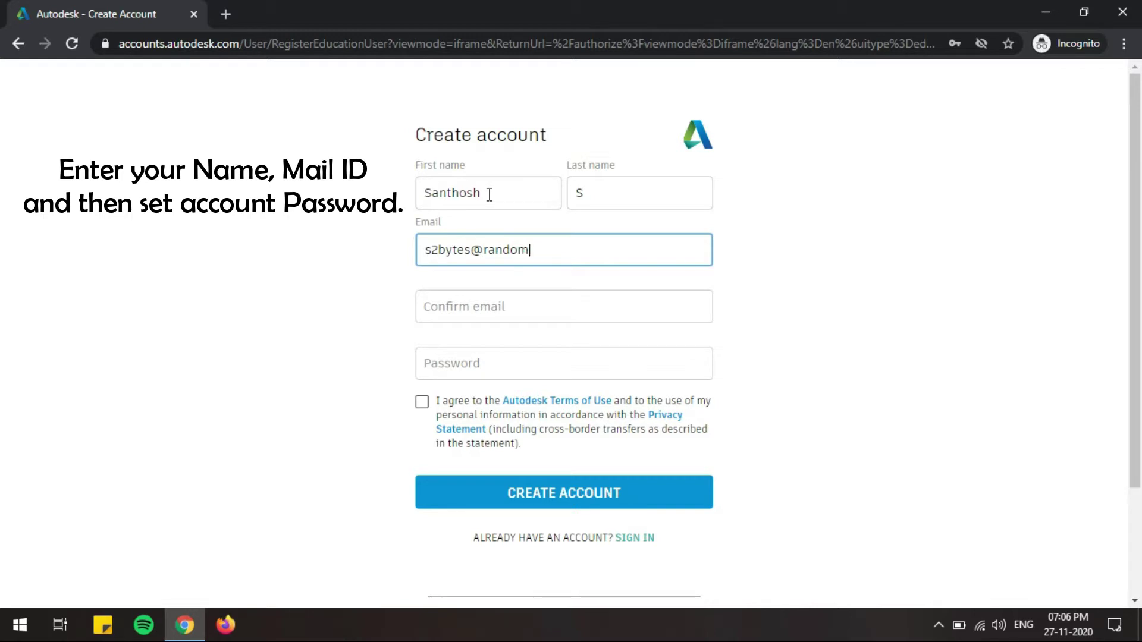
key(Tab)
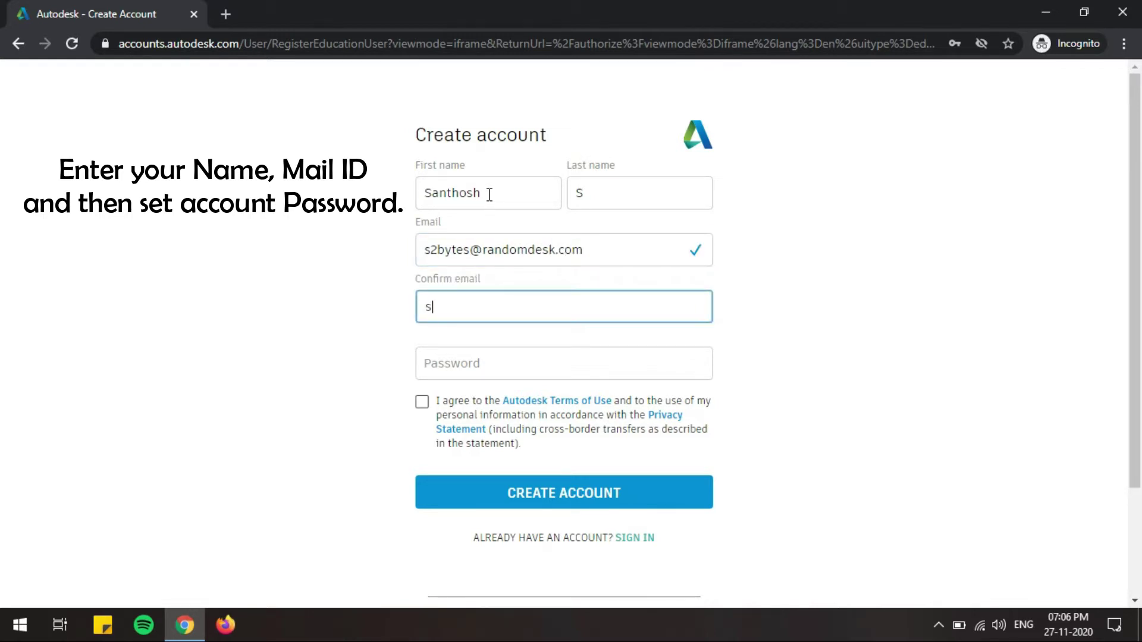
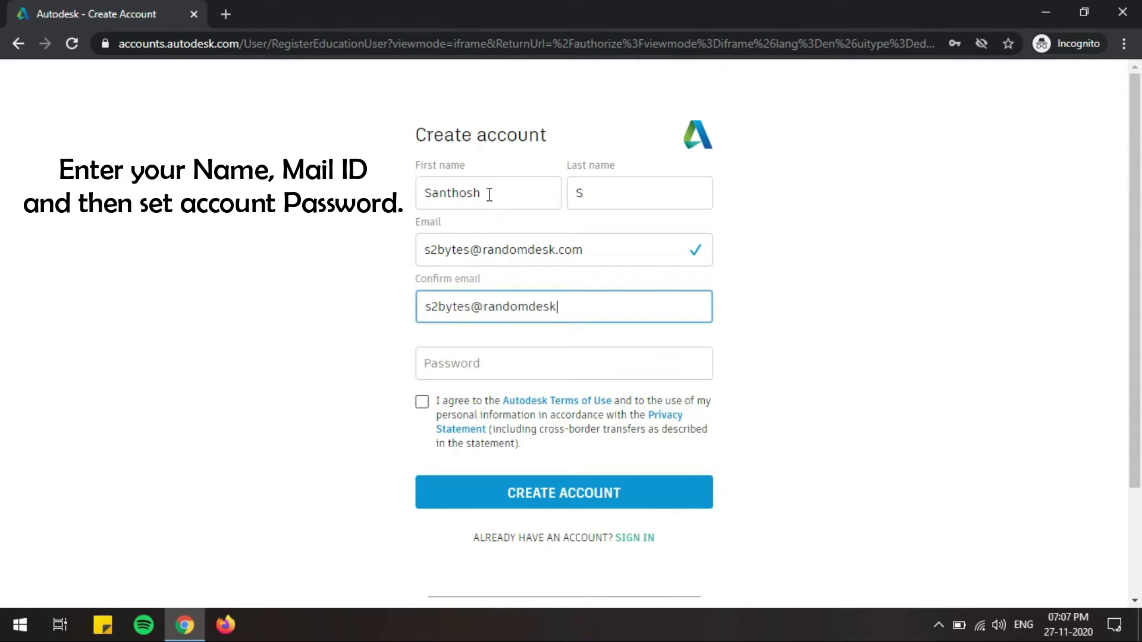
Step: Set the account password, accept the terms of use, and create the account
key(Tab)
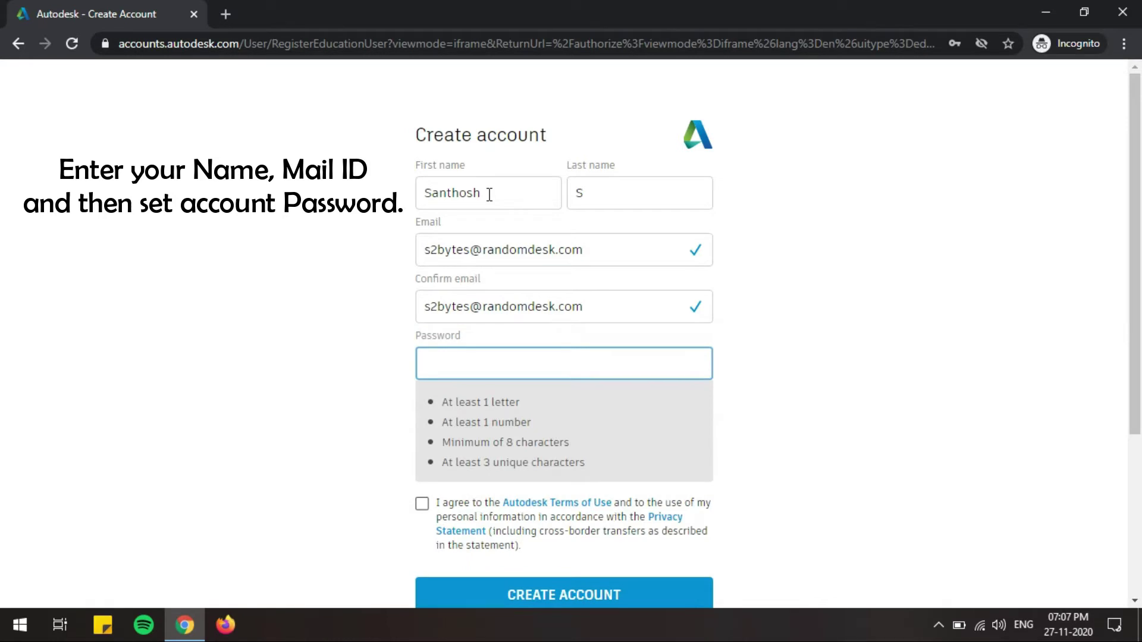
text(••••••••)
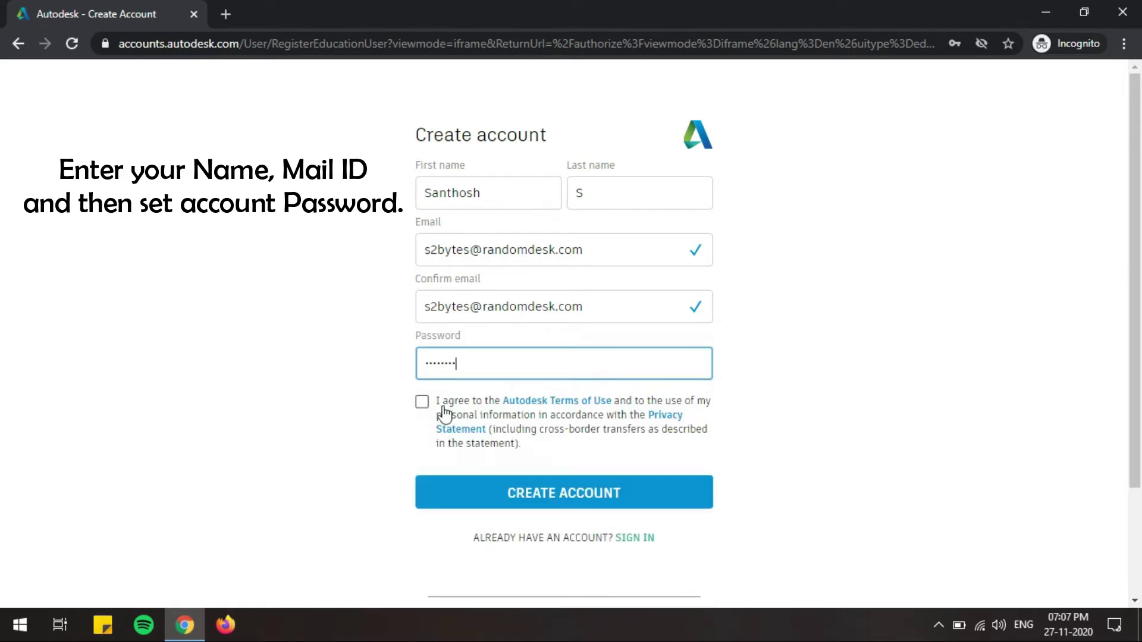
click(422, 402)
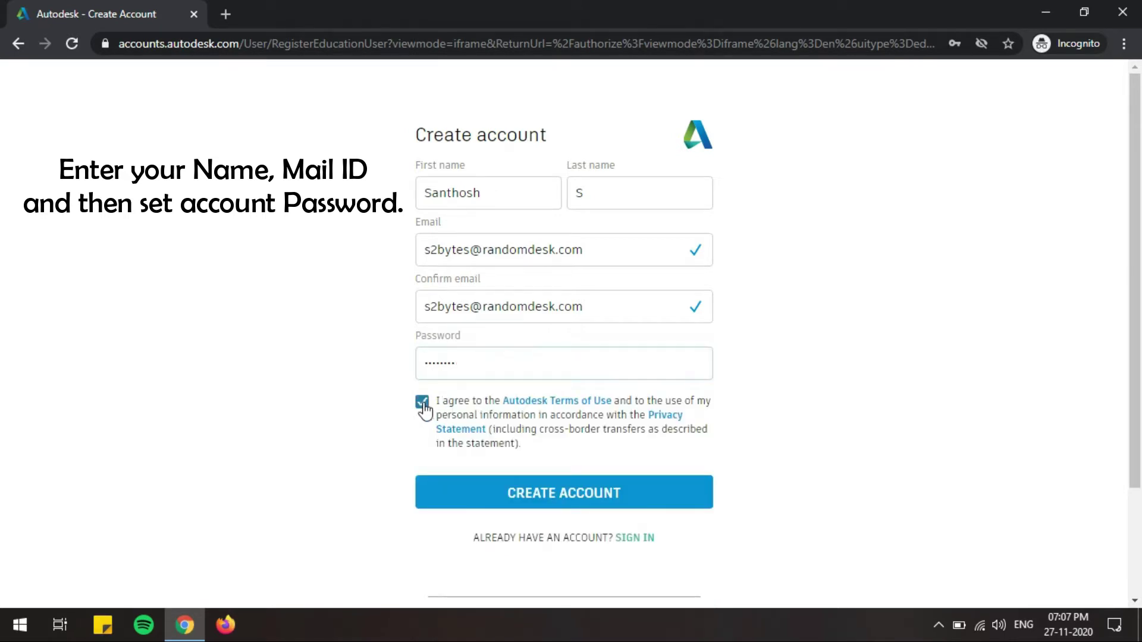
click(559, 491)
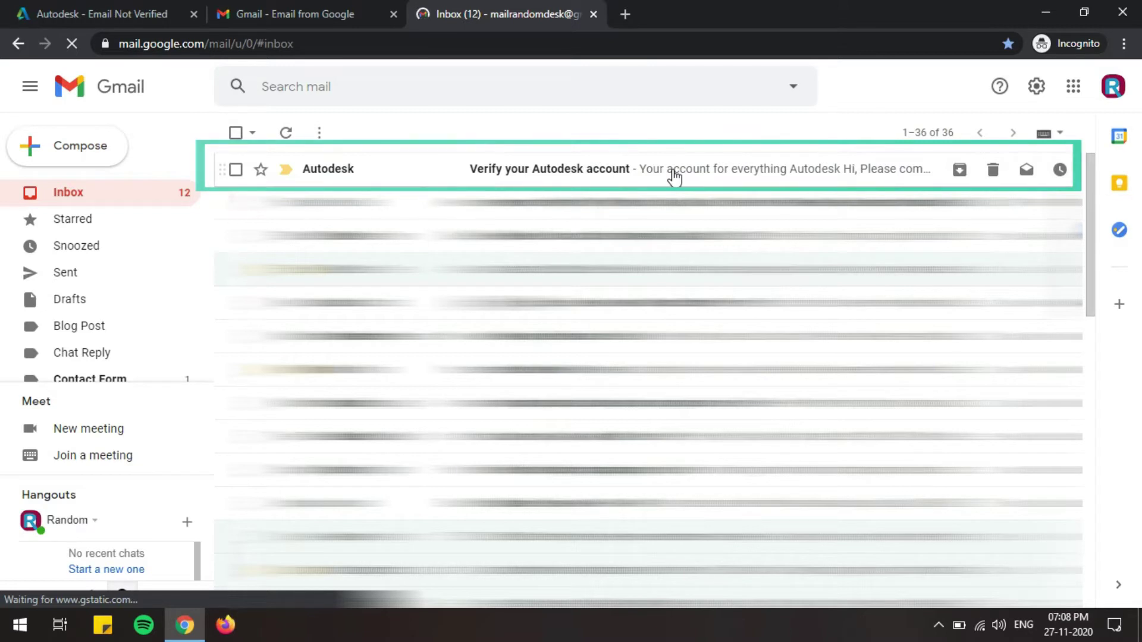
Step: Verify the e-mail through the 'Verify your Autodesk account' message and continue to the education form
click(674, 172)
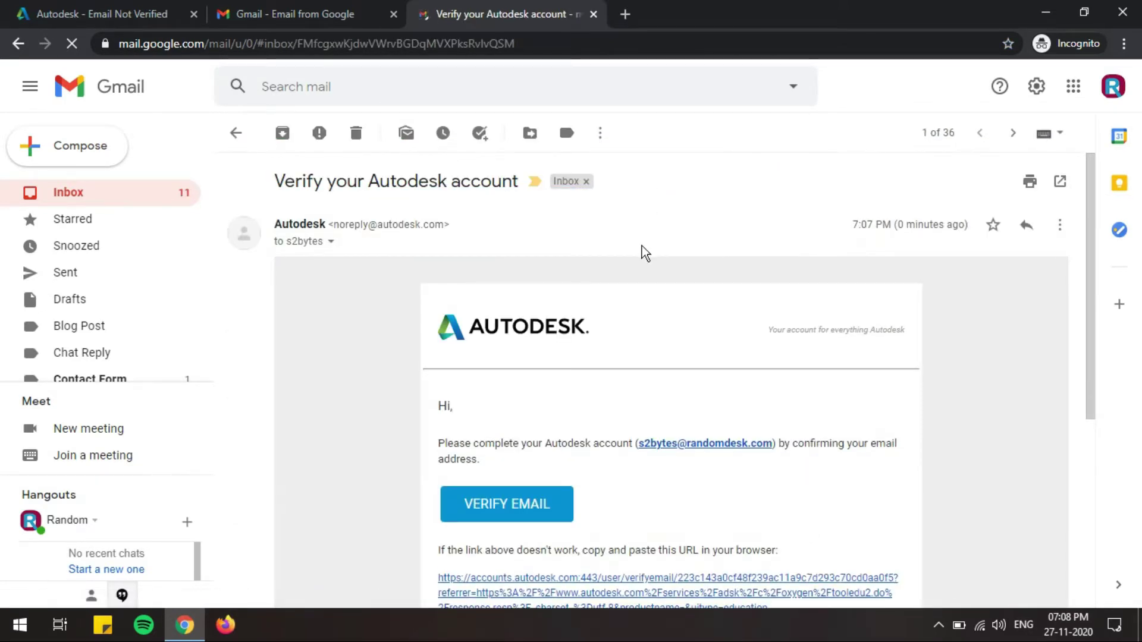
click(545, 509)
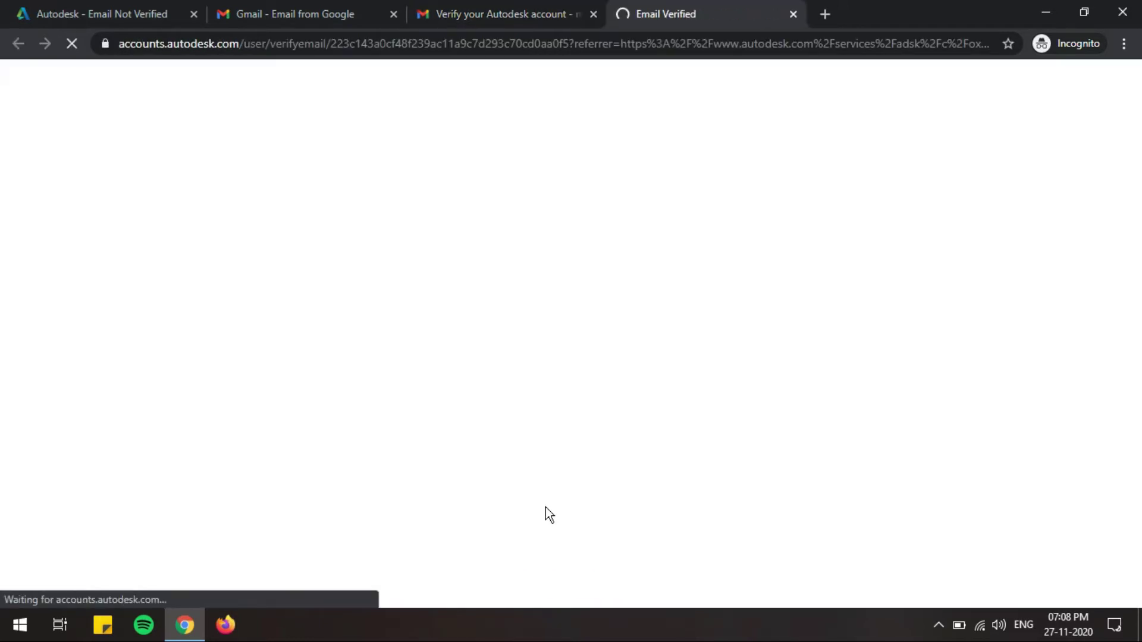
click(394, 14)
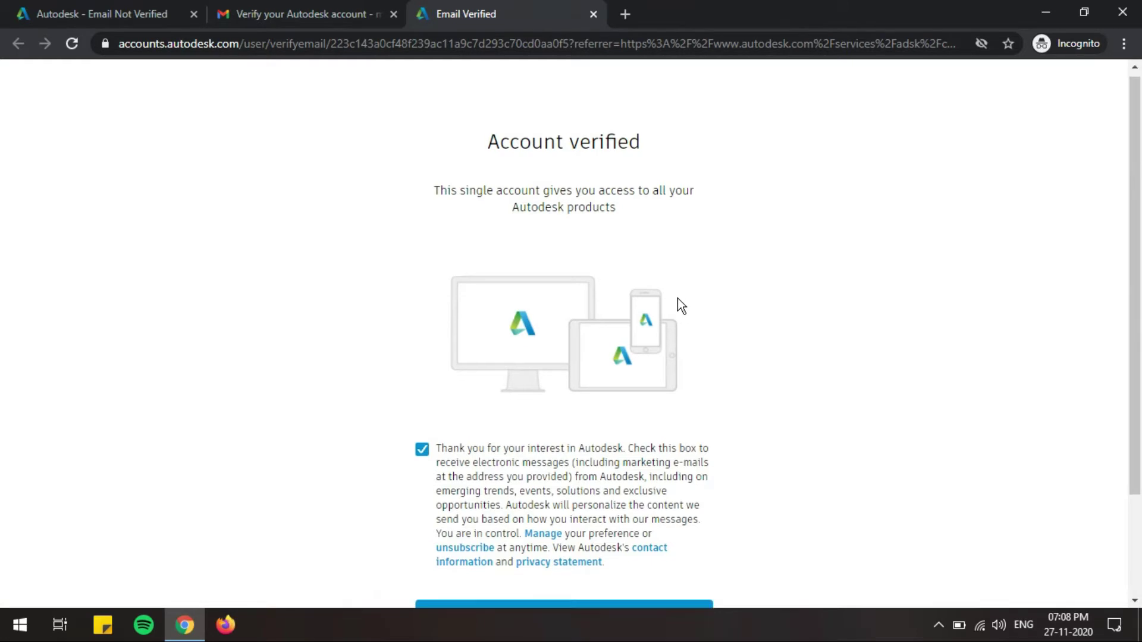
scroll(681, 285, down, 3)
click(571, 489)
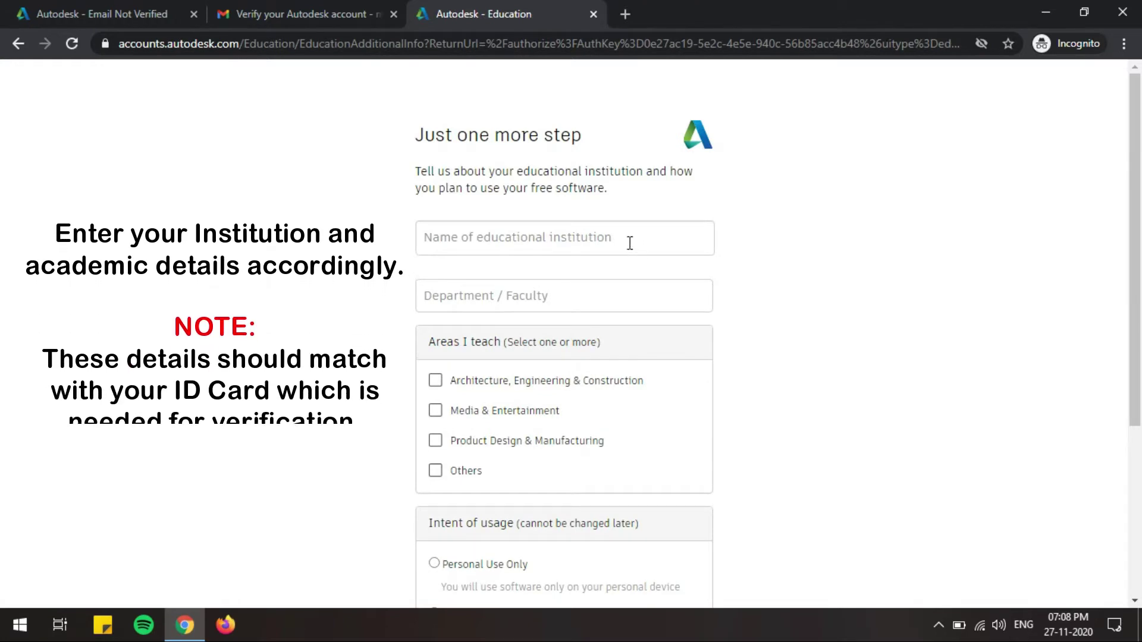
Step: Enter the institution name and Mechanical Engineering as the department
click(685, 242)
key(ctrl+v)
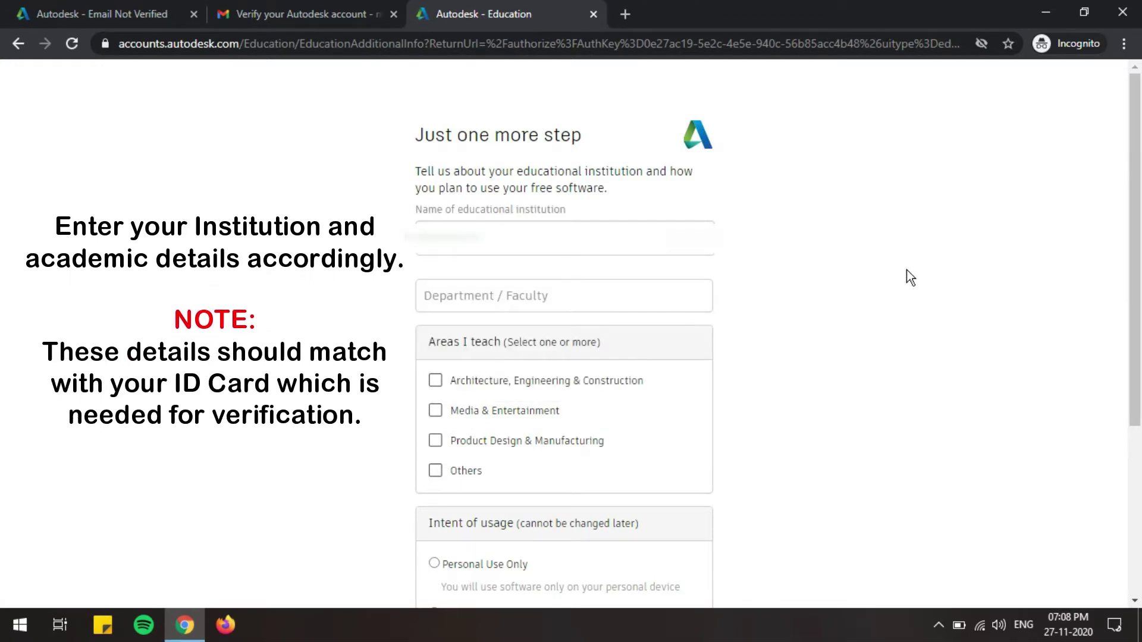
click(623, 296)
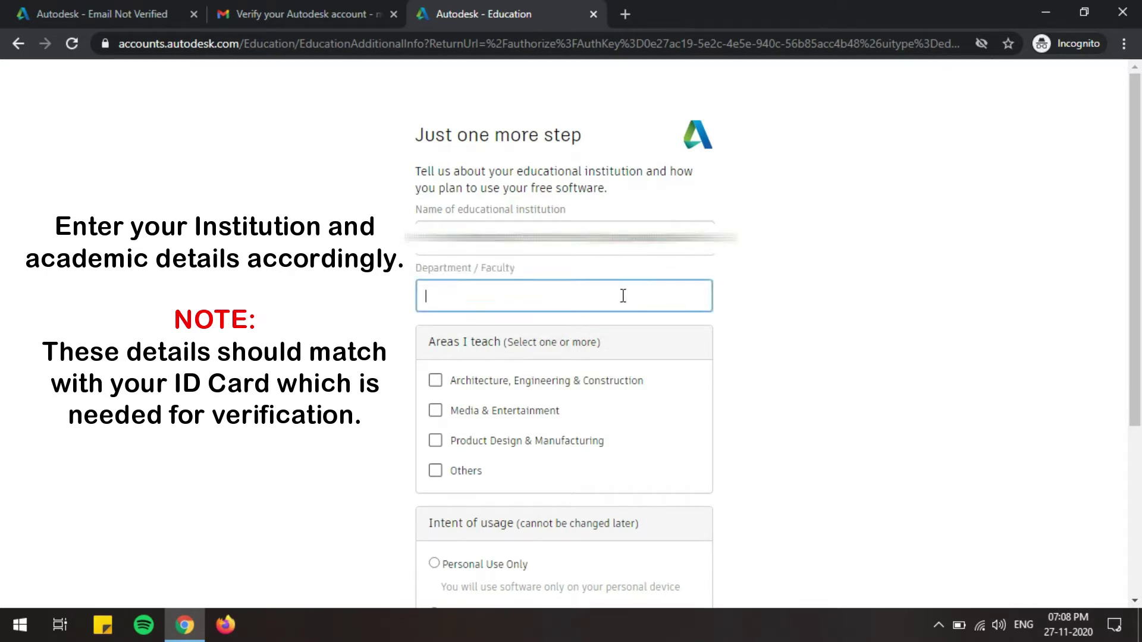
text(Mechanical Engineering)
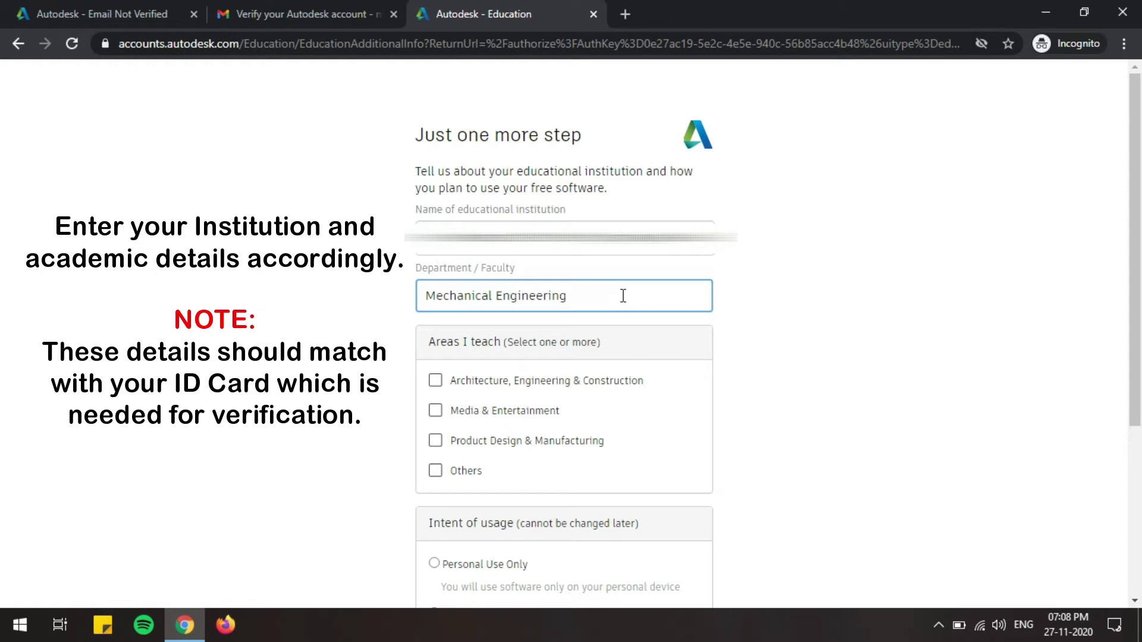
scroll(623, 295, down, 1)
Step: Choose Product Design & Manufacturing and Personal Use Only, then submit the details
click(435, 297)
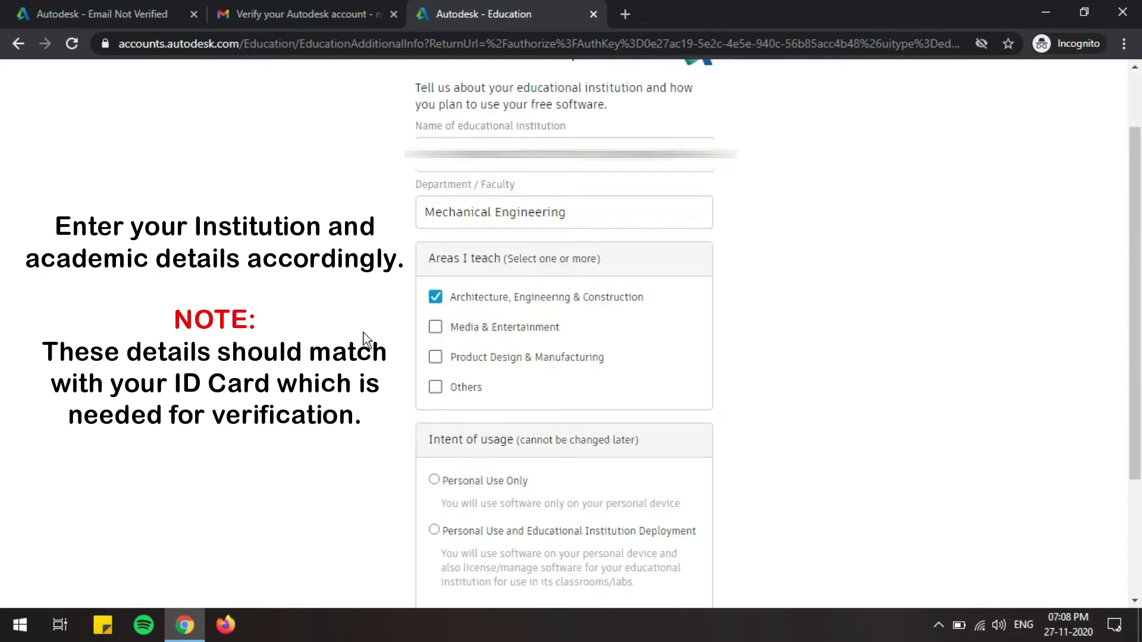
click(435, 357)
click(435, 298)
scroll(349, 333, down, 2)
scroll(432, 313, down, 1)
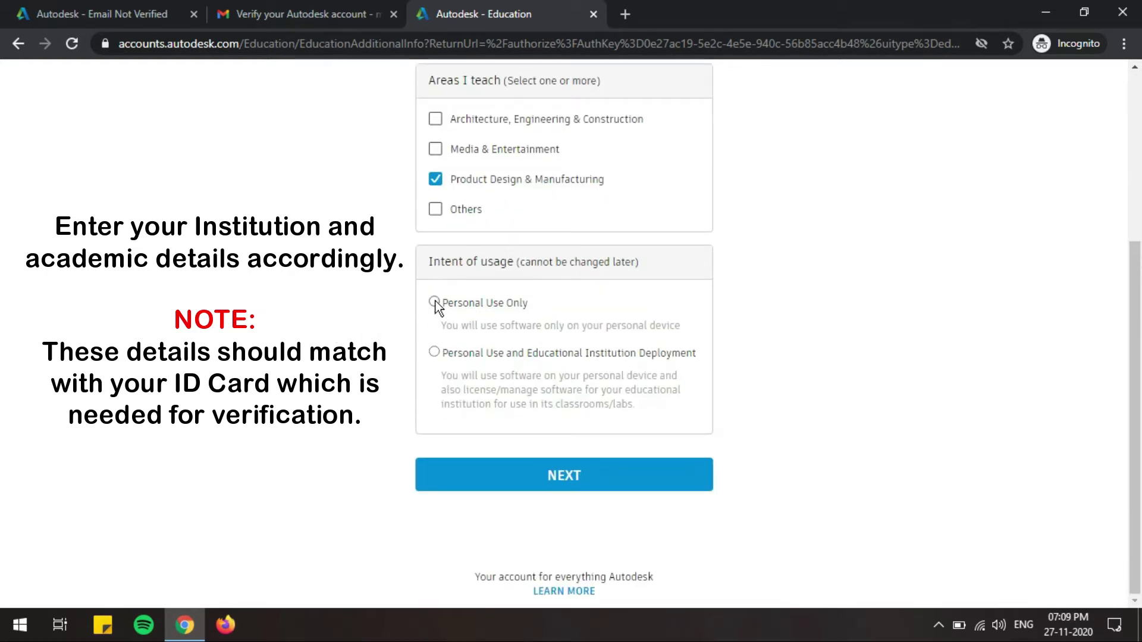
click(434, 302)
click(571, 475)
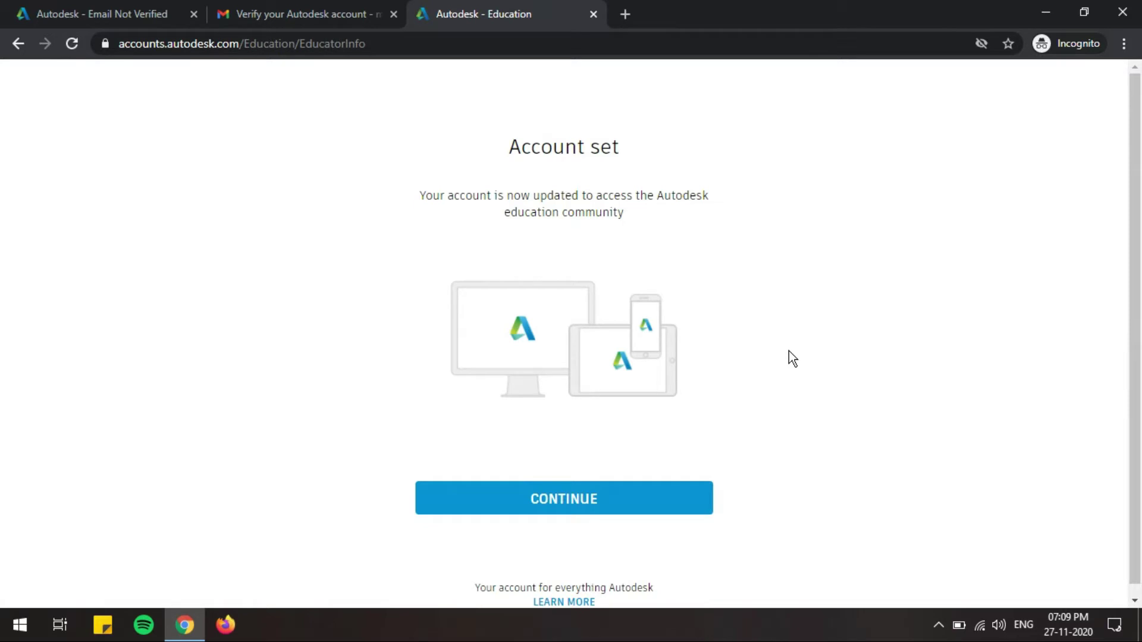
scroll(788, 351, down, 1)
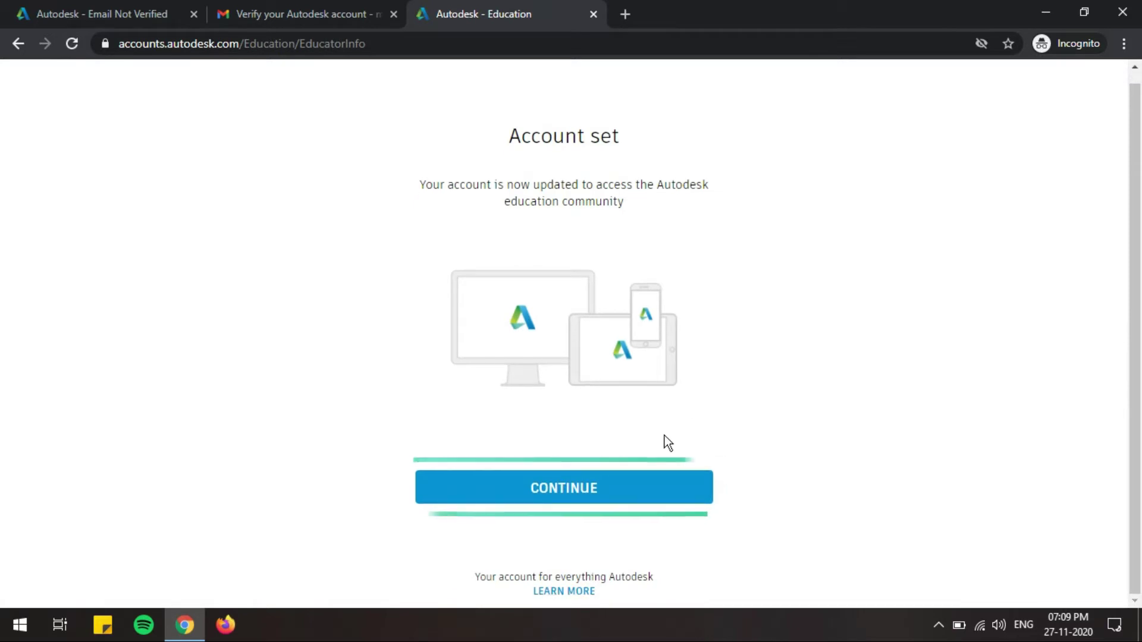
Step: Continue to the education software page and confirm the eligibility details
click(597, 486)
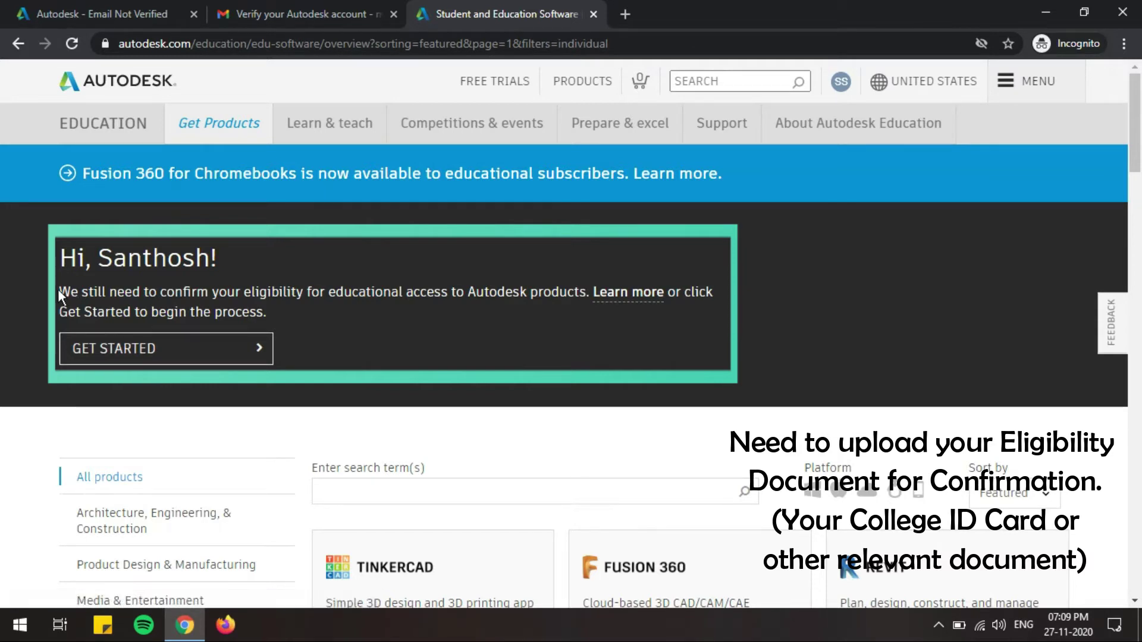
drag(58, 289, 407, 307)
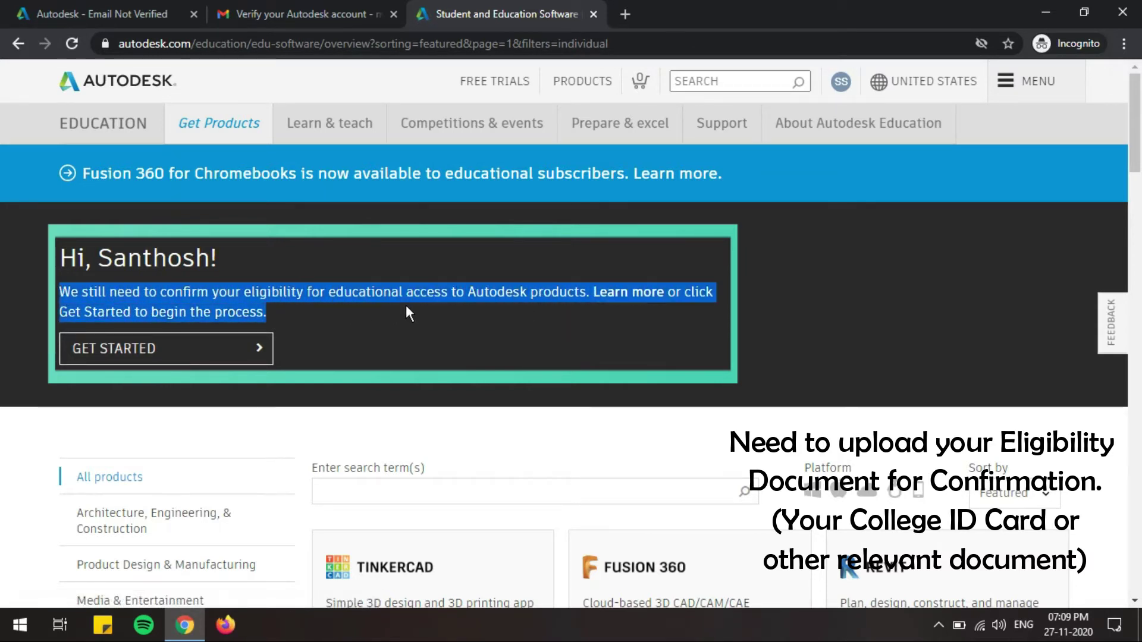
click(279, 325)
click(308, 353)
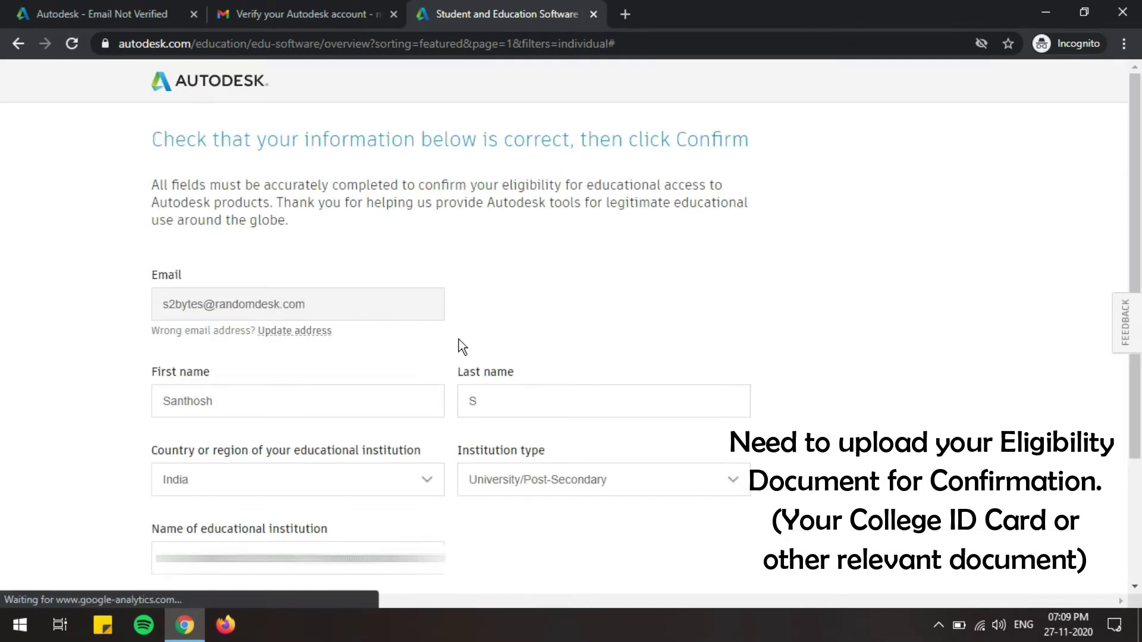
scroll(294, 314, down, 3)
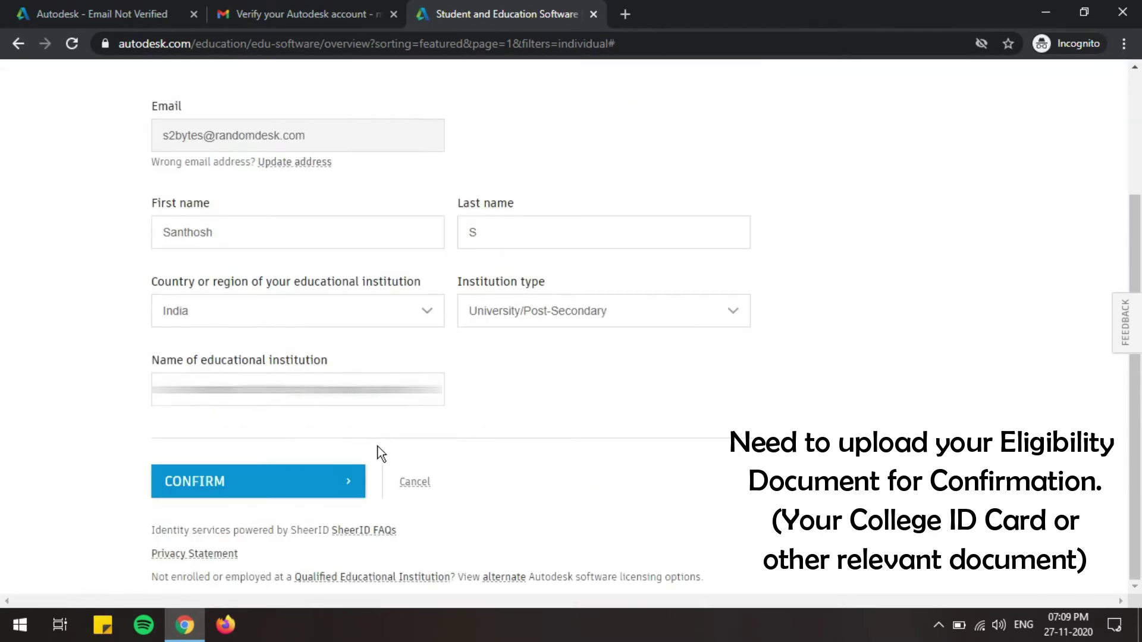
click(265, 488)
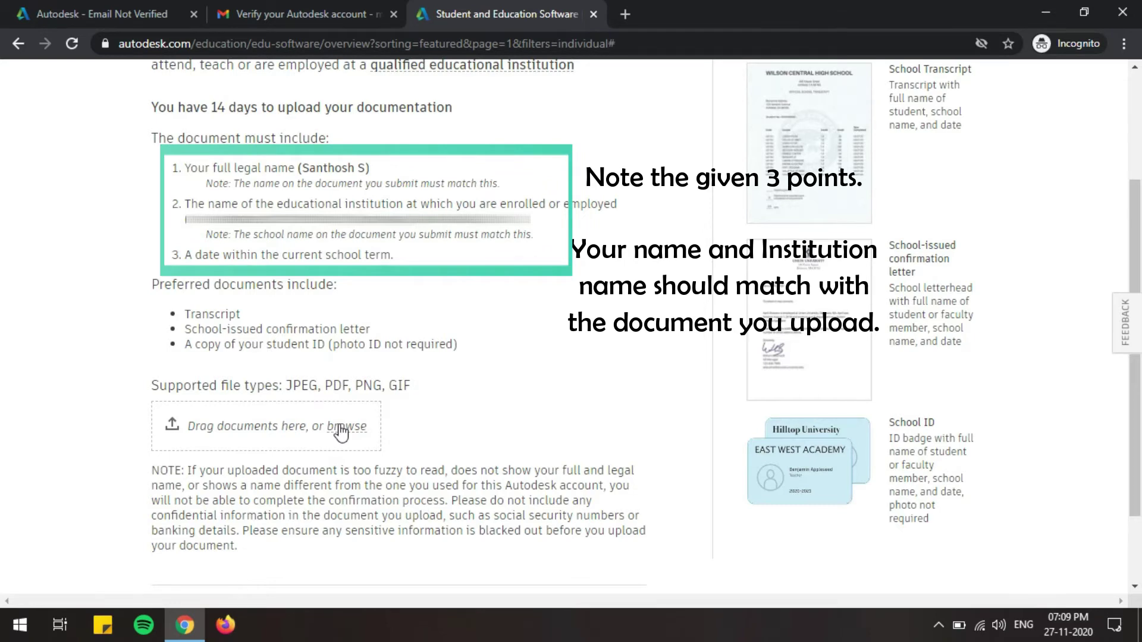
Step: Upload the front and back ID card images as supporting documents
click(340, 427)
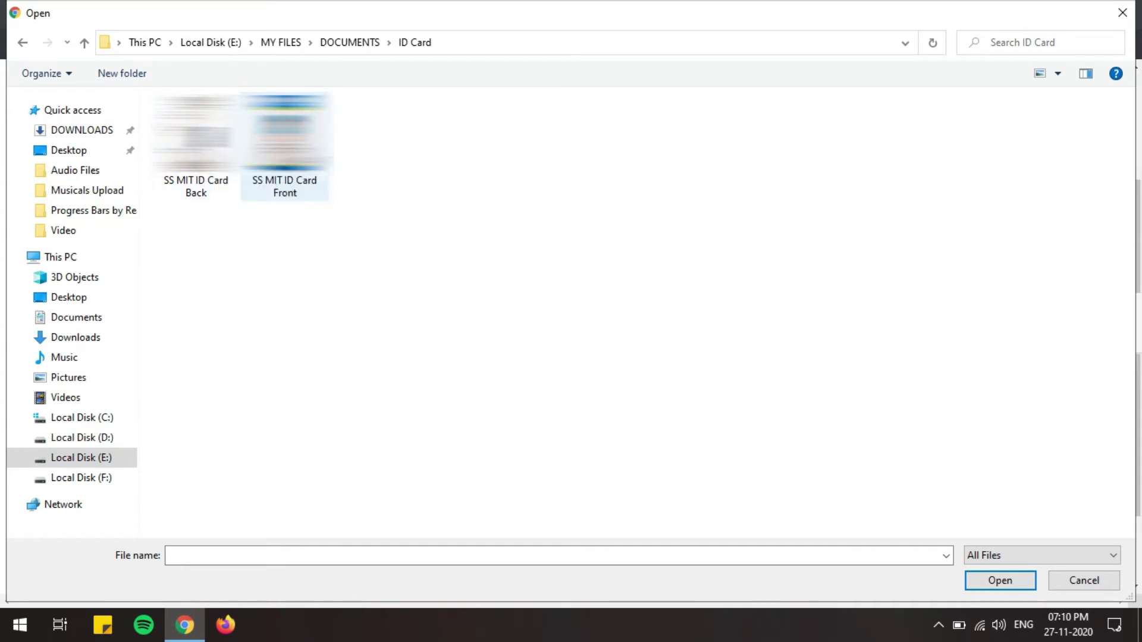
click(285, 143)
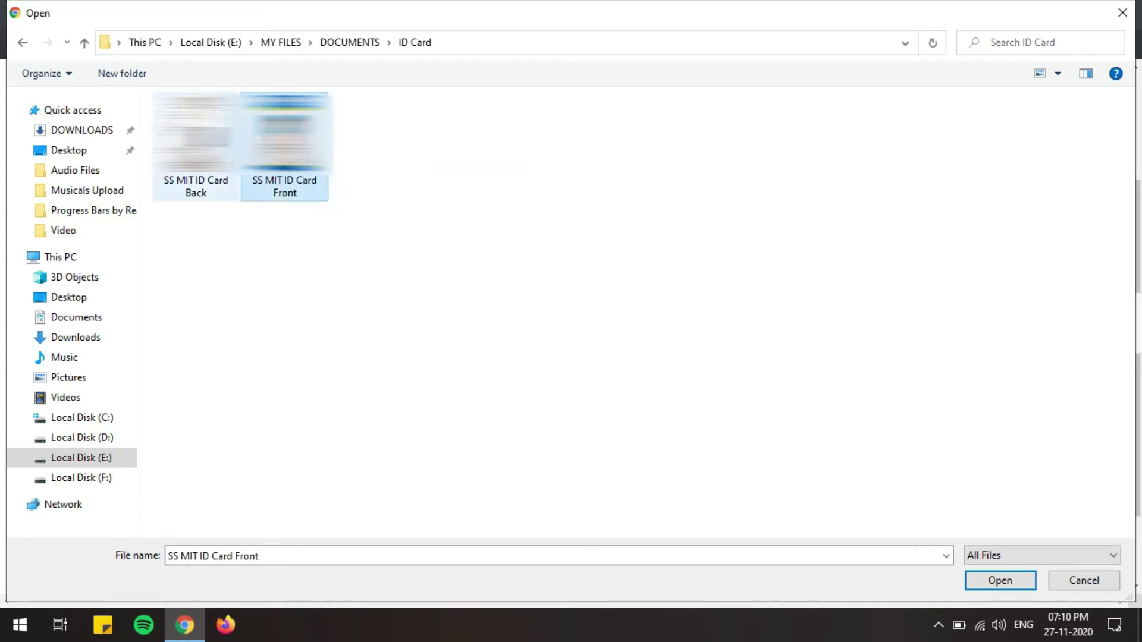
key(ctrl+a)
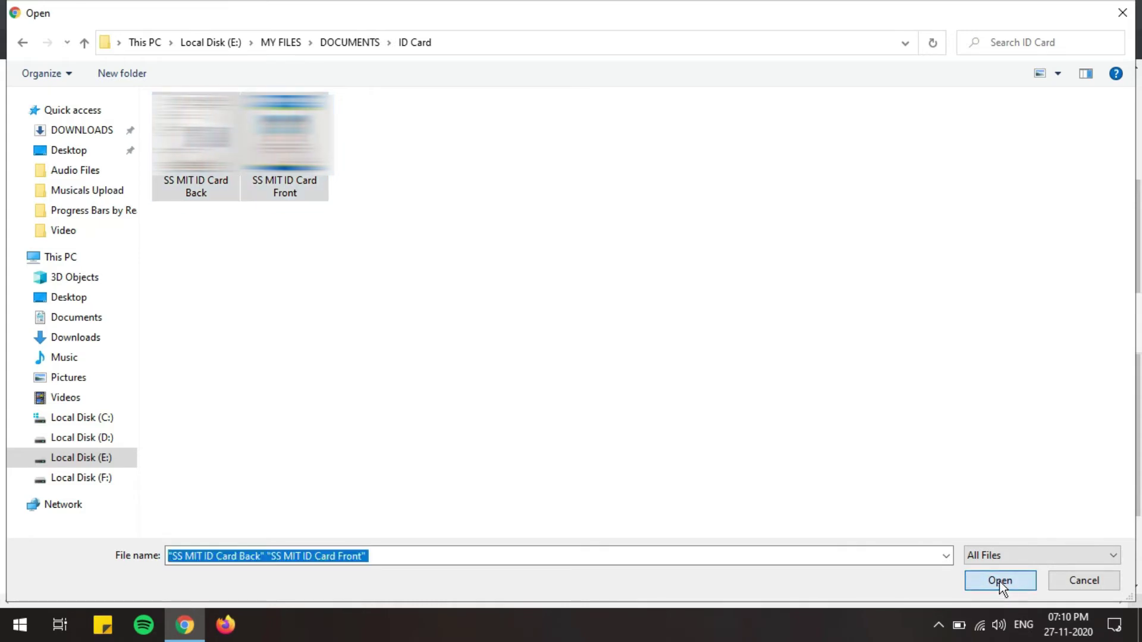
click(999, 581)
Step: Submit the ID documents for verification and close the thank-you message
scroll(566, 339, down, 3)
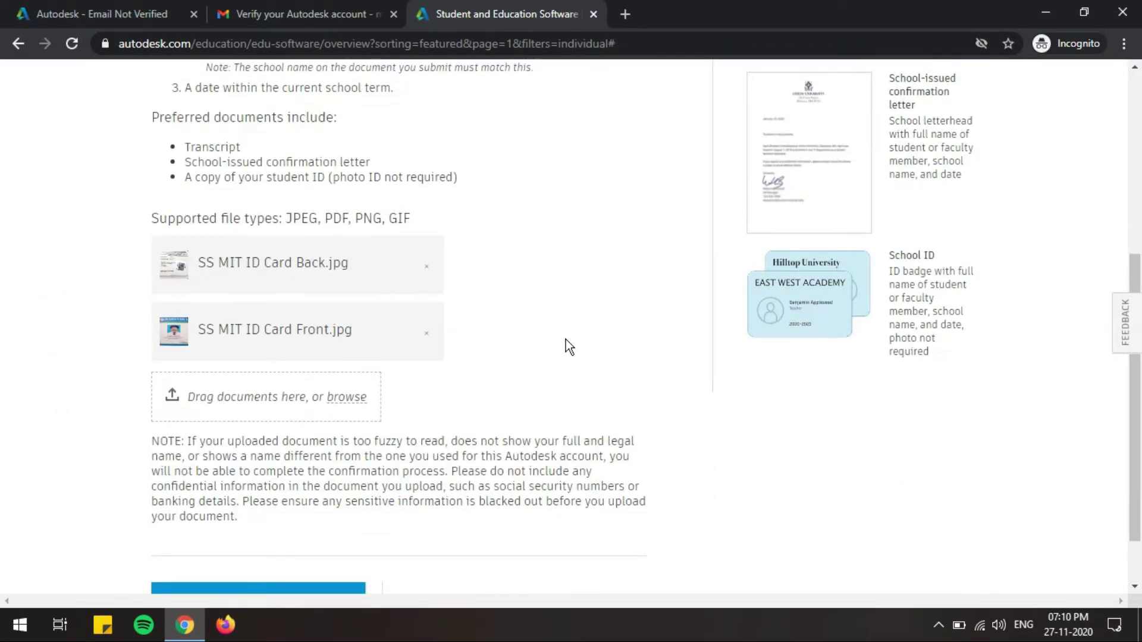
scroll(565, 339, down, 1)
click(292, 540)
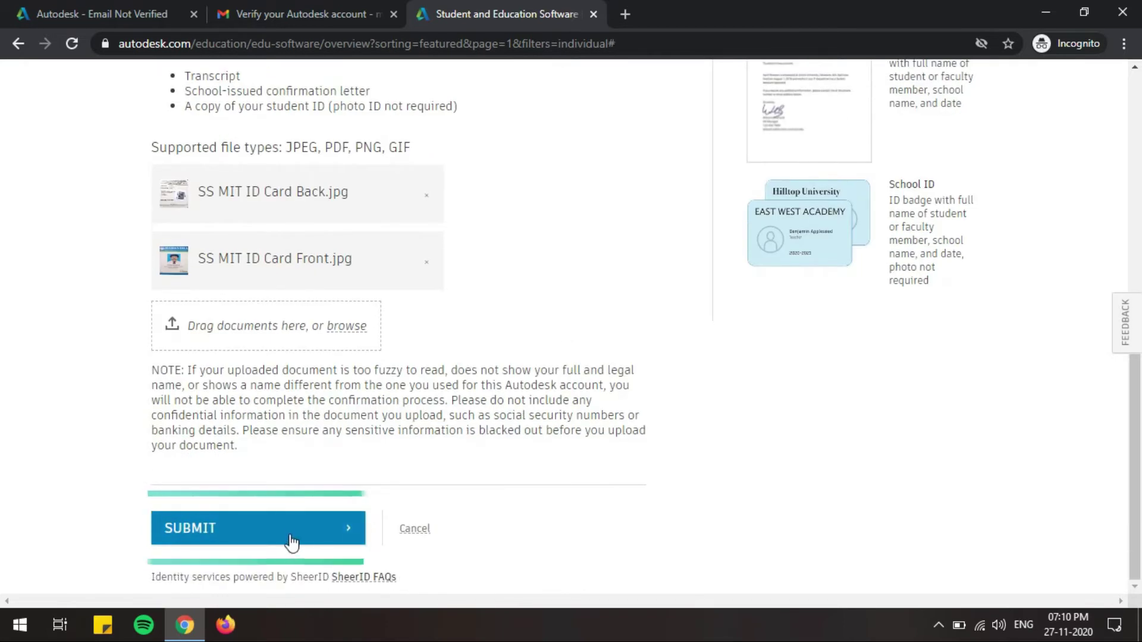
click(290, 537)
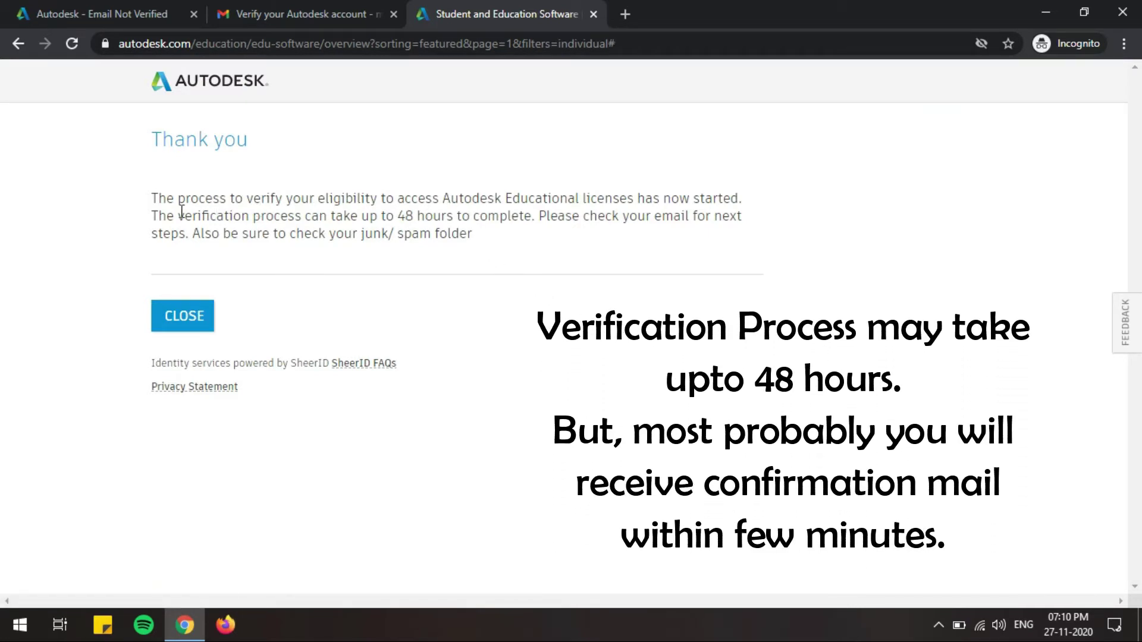
drag(155, 213, 533, 217)
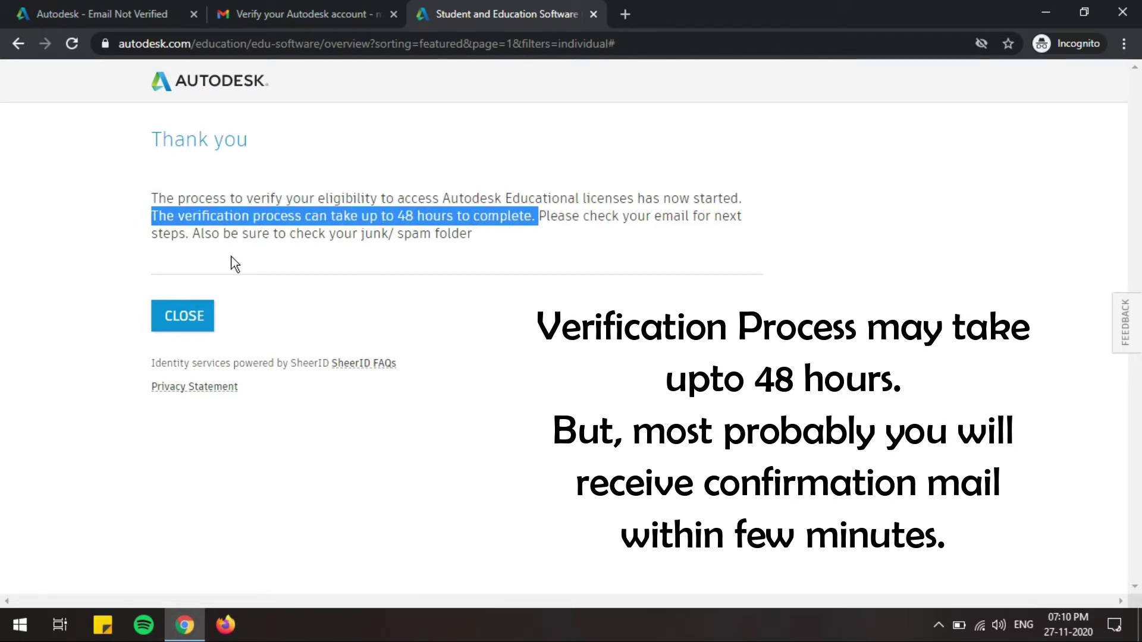
click(192, 320)
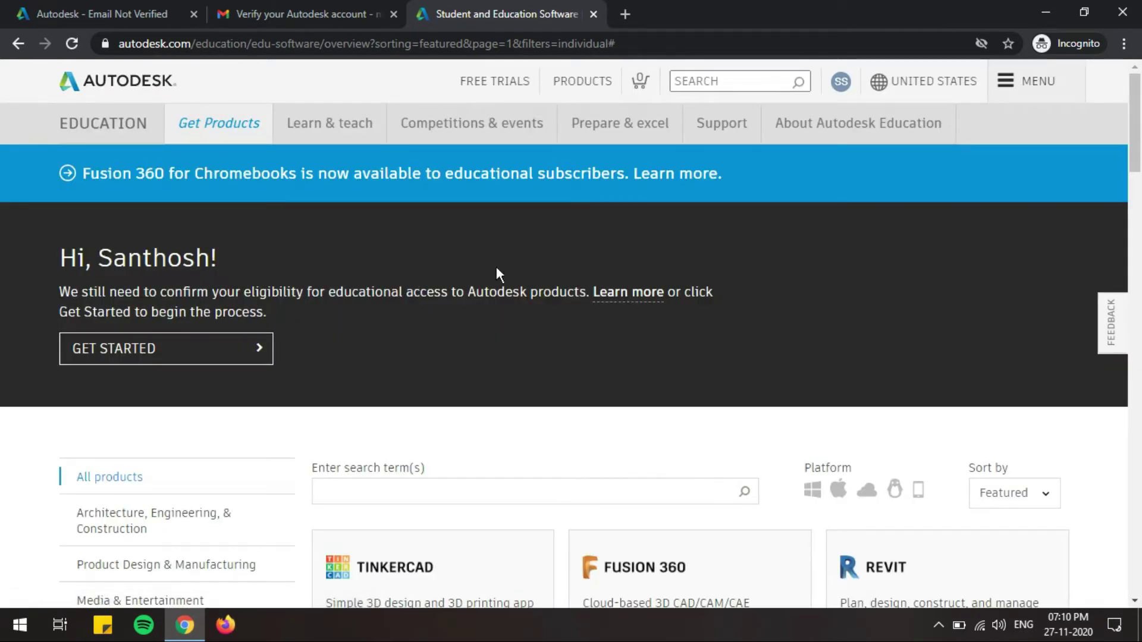
Step: Open the Autodesk educational-access e-mail, follow GET PRODUCTS, and start signing in
click(250, 13)
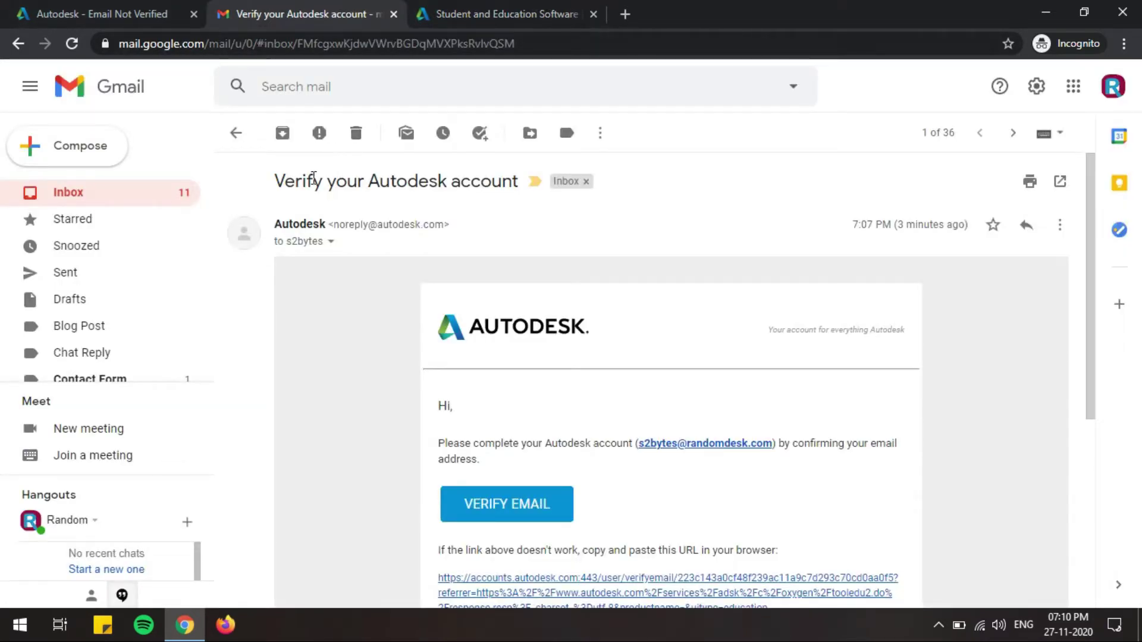
click(237, 141)
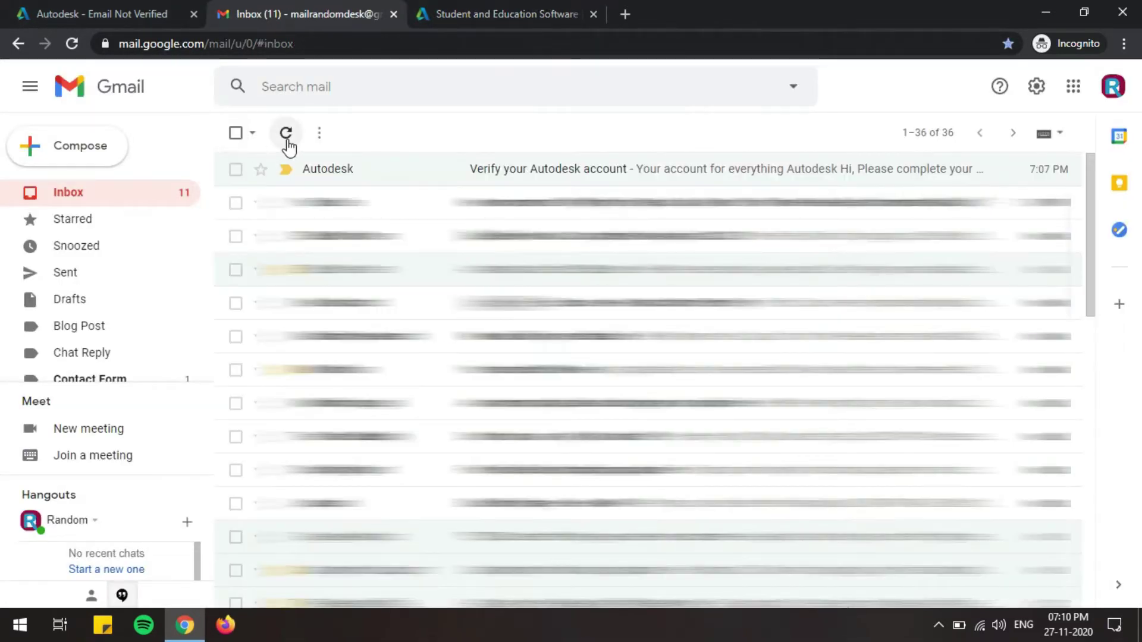
click(286, 133)
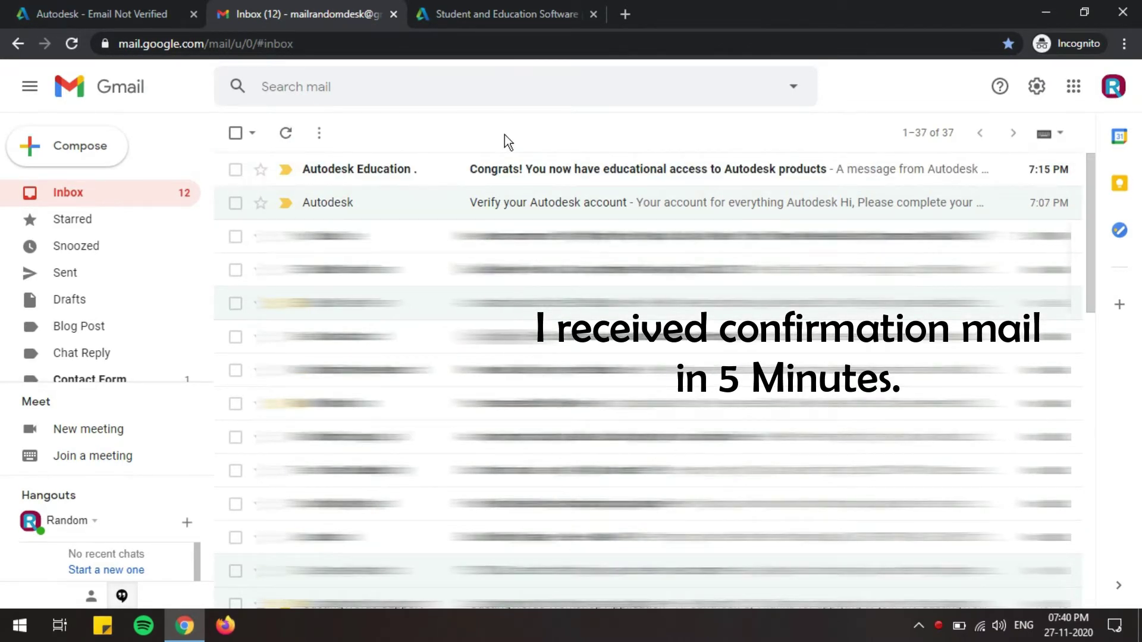
click(509, 169)
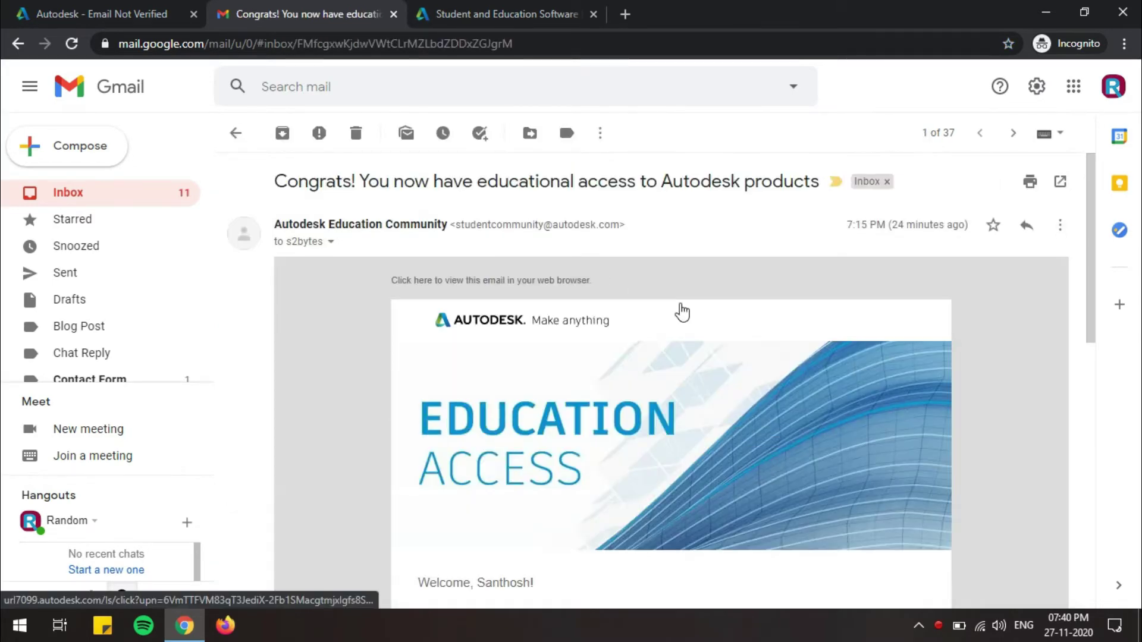
scroll(682, 311, down, 7)
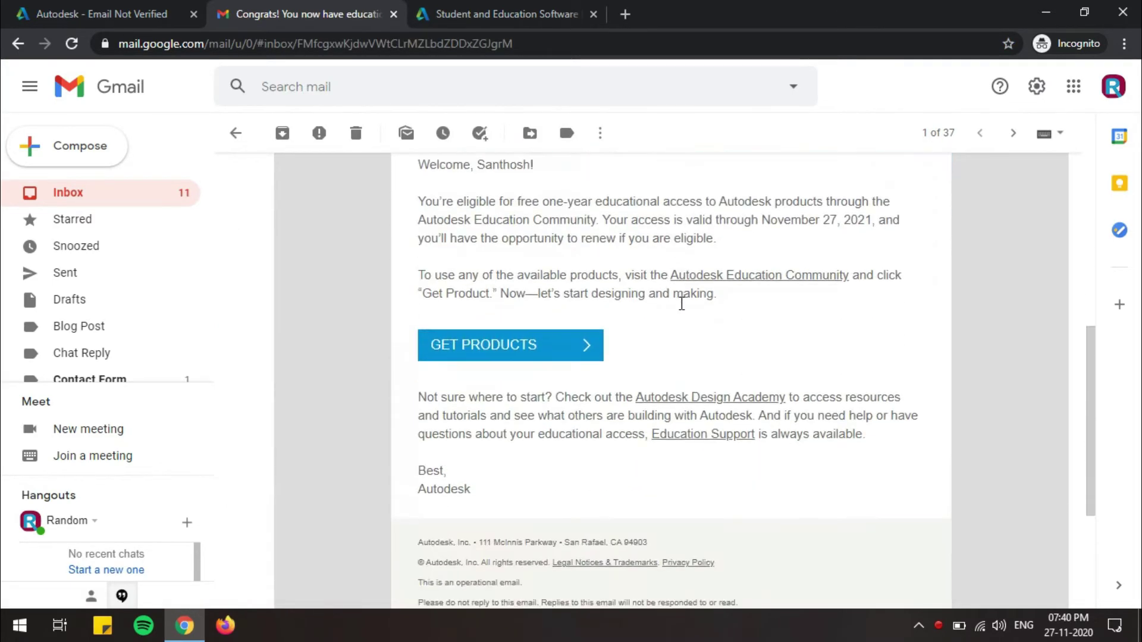
click(481, 350)
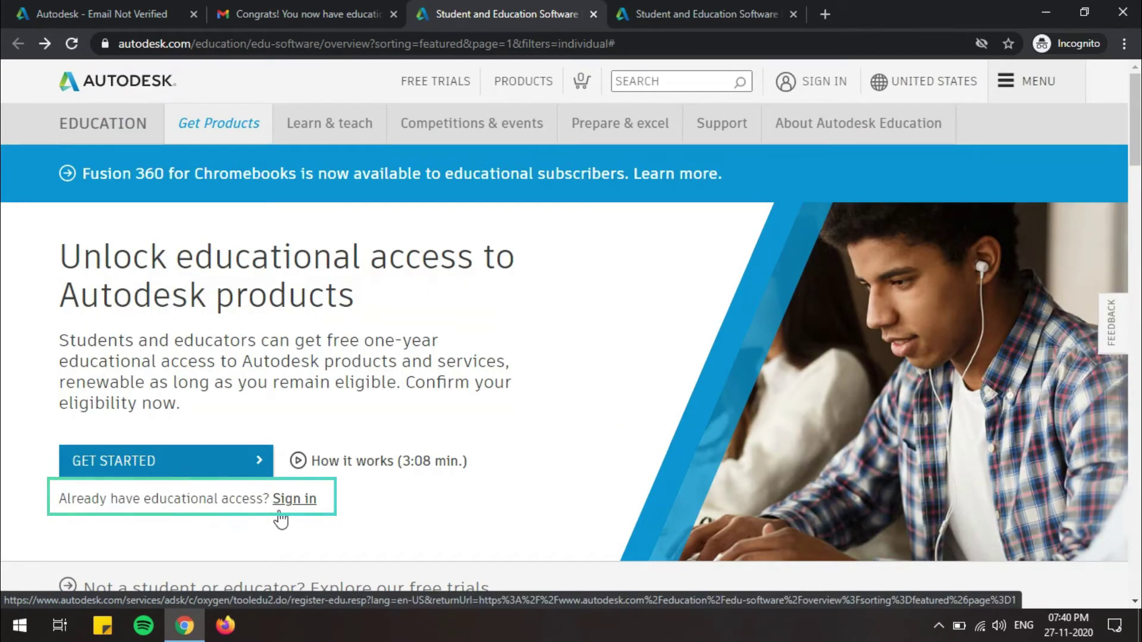
click(296, 502)
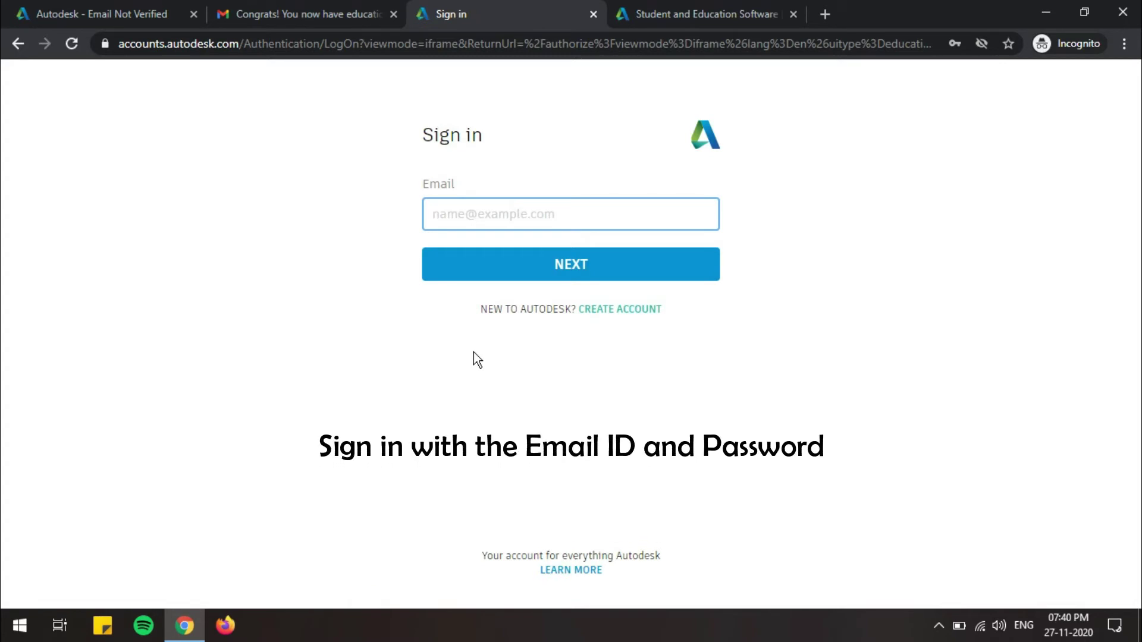
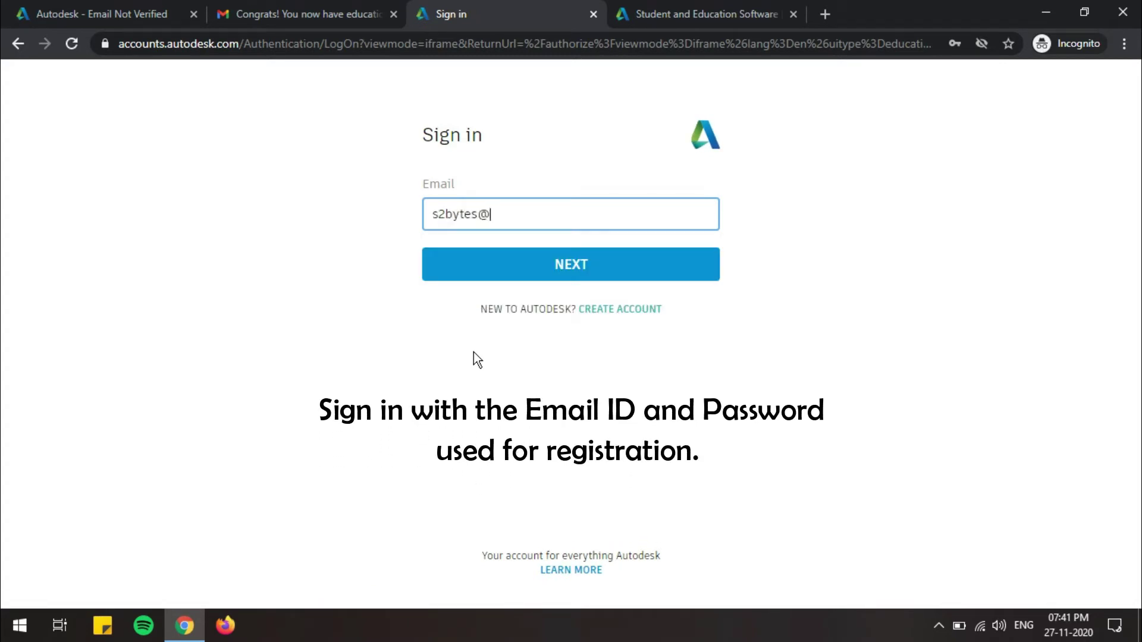
Step: Sign in with the account e-mail and password, choosing Remind Me Later for 2-step verification
key(Return)
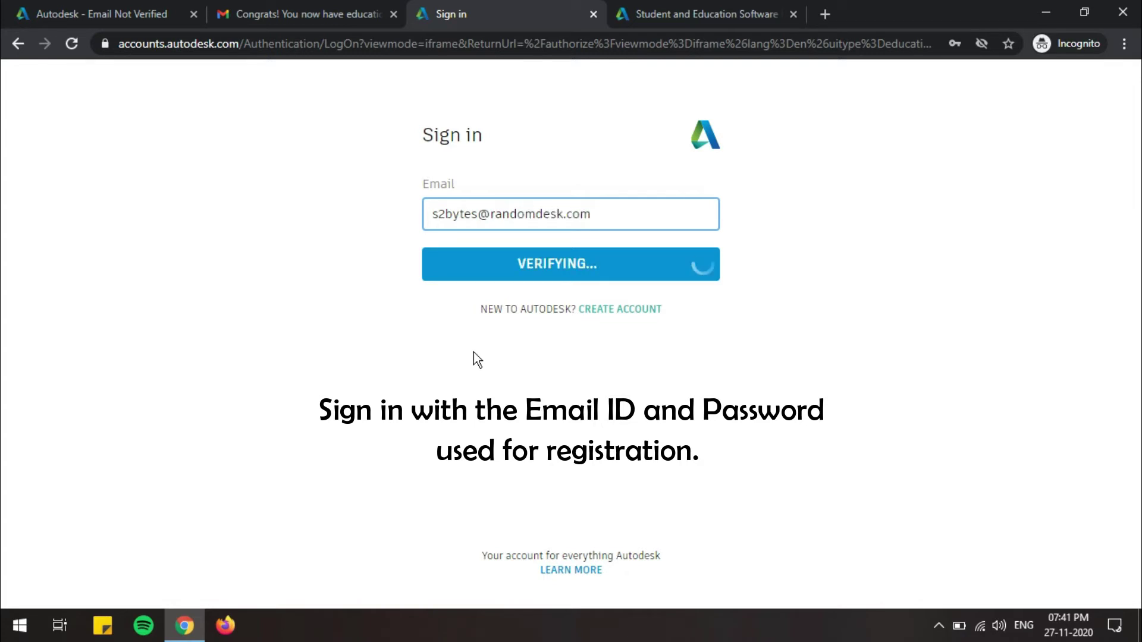
text(********)
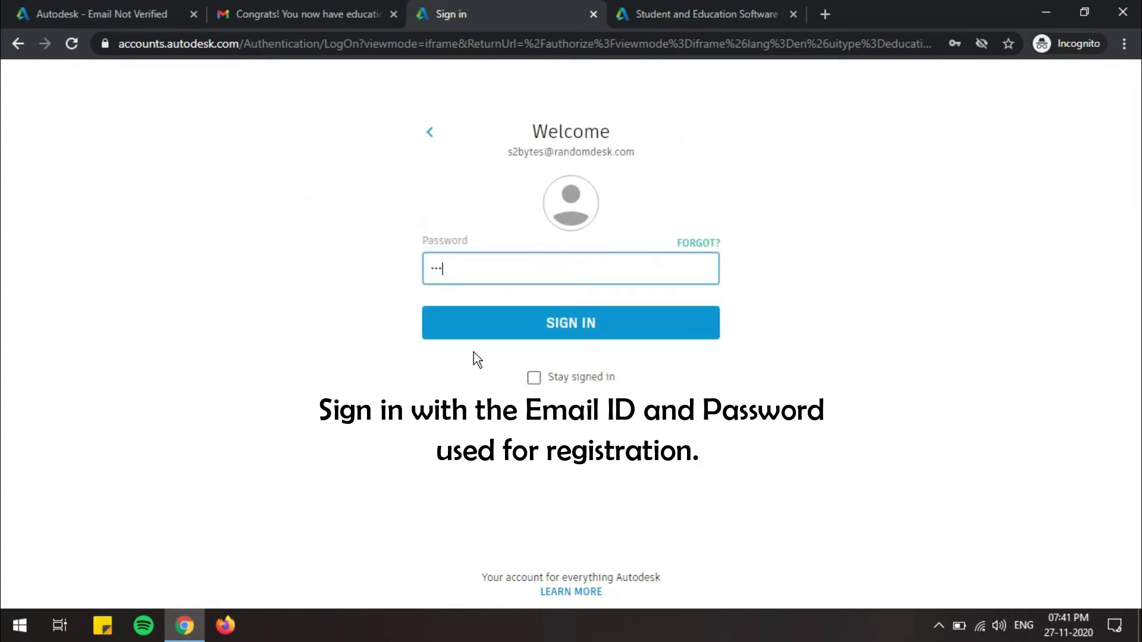
key(Return)
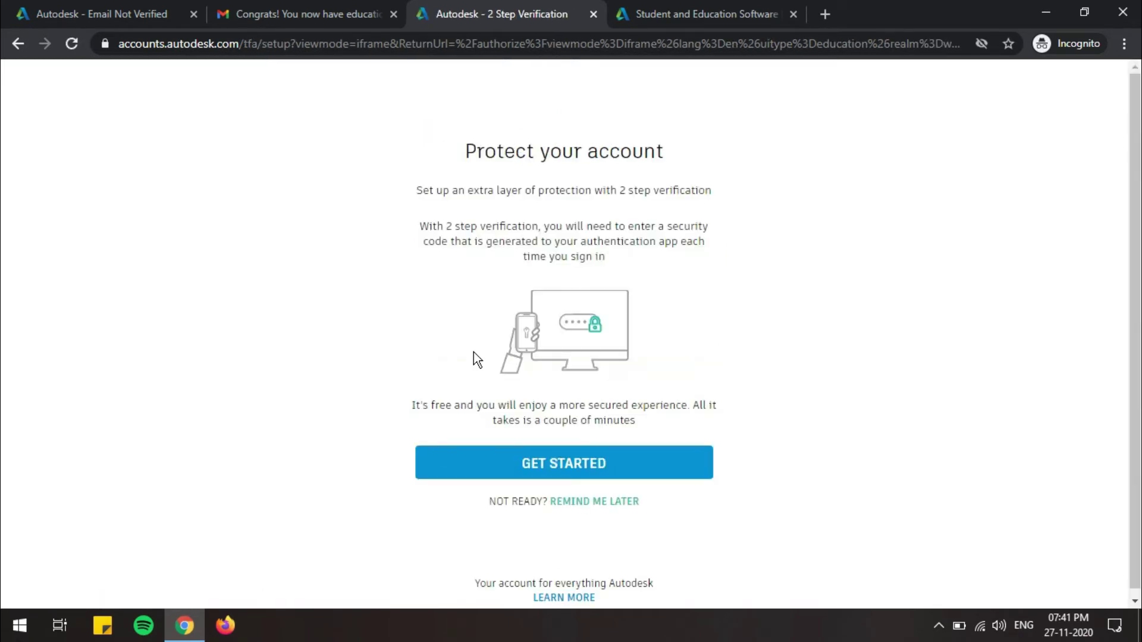
click(586, 501)
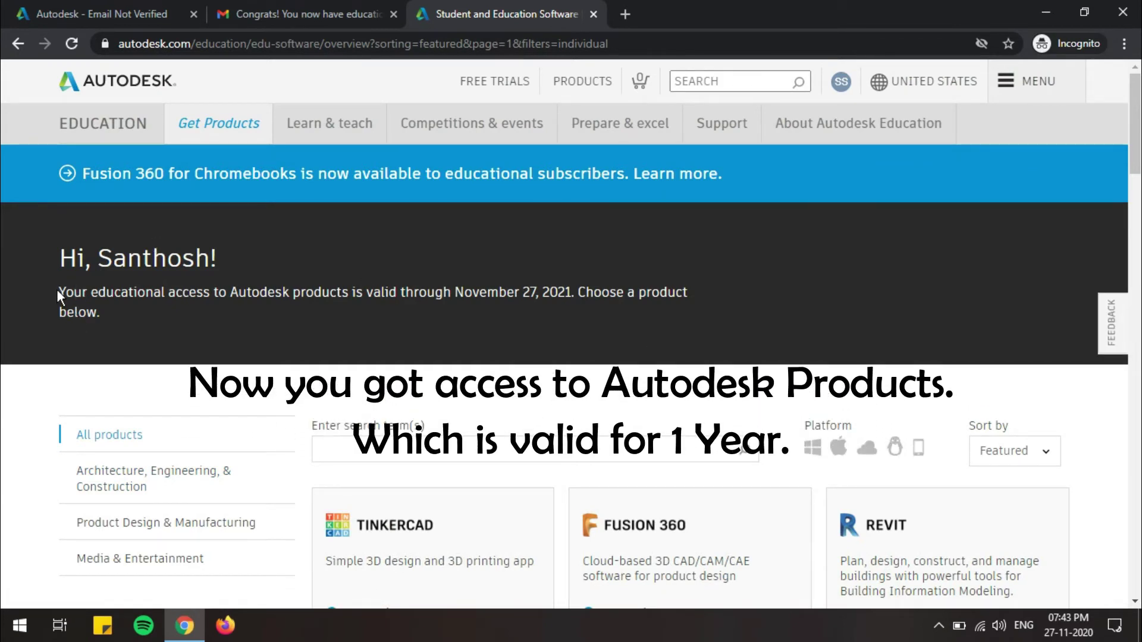
Step: Scroll through the education product catalogue and return to the Revit/AutoCAD row
drag(59, 291, 358, 316)
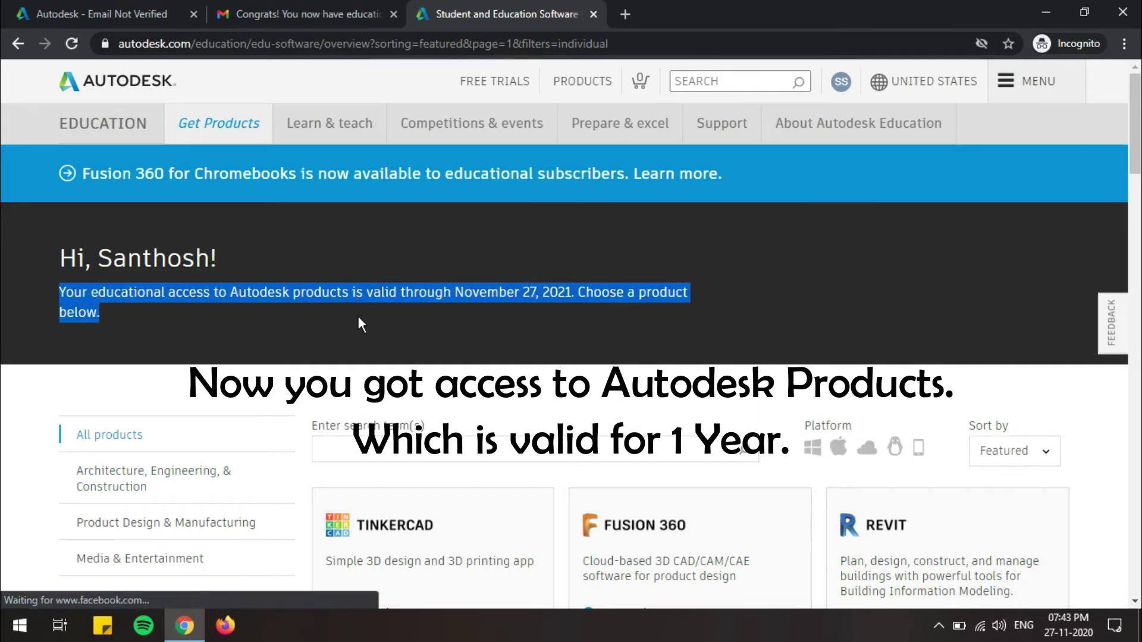
click(137, 321)
scroll(640, 320, down, 3)
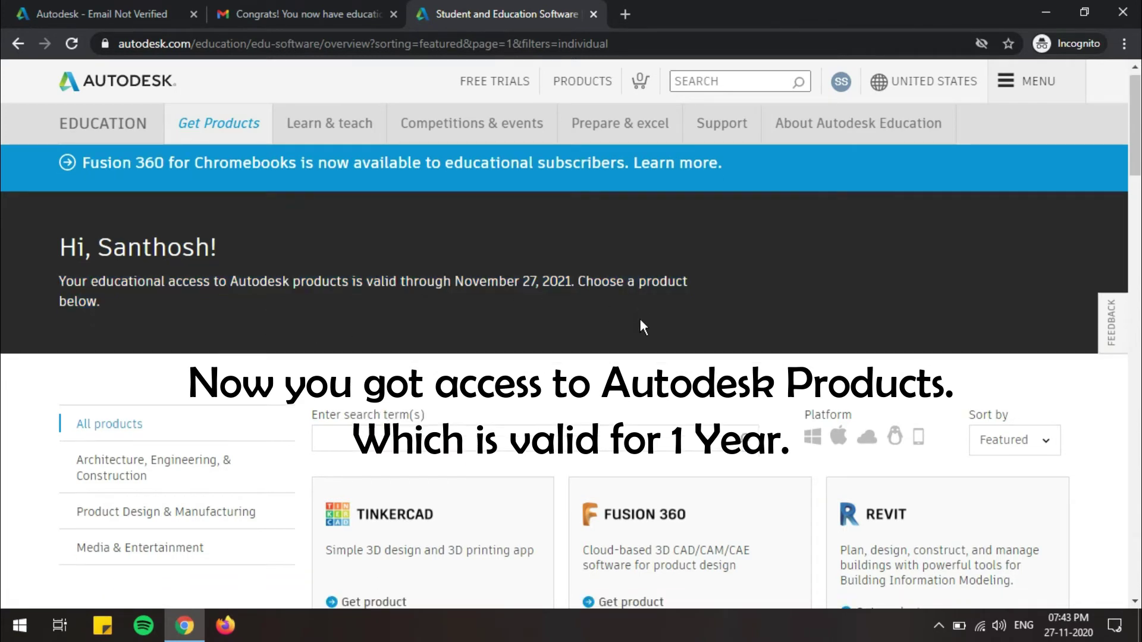
scroll(640, 319, down, 3)
scroll(665, 340, down, 3)
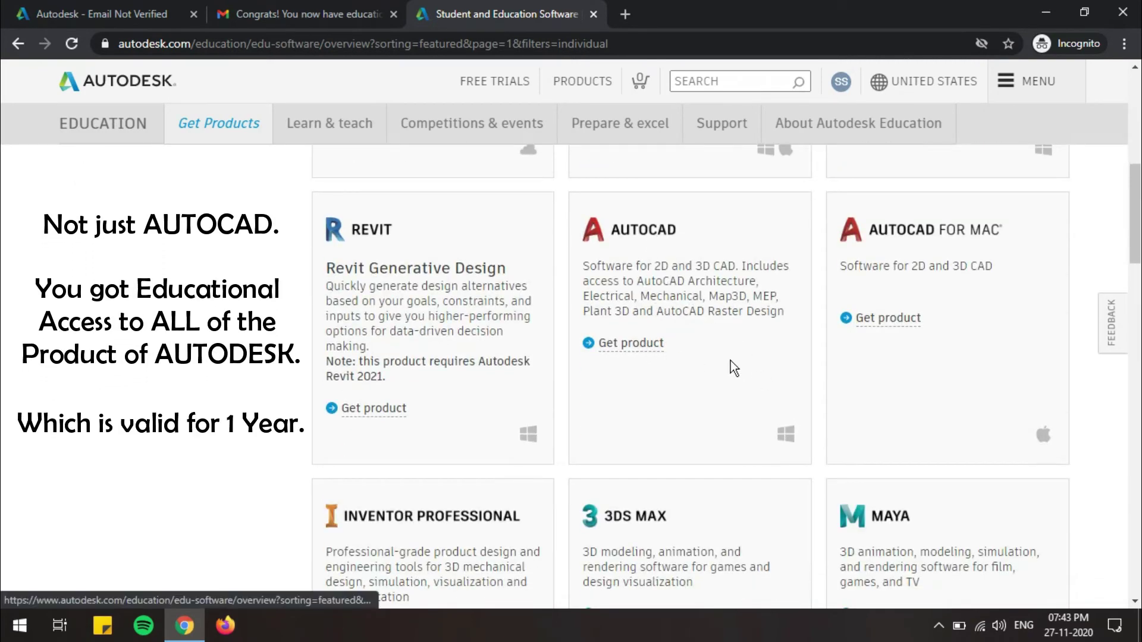
scroll(731, 362, down, 6)
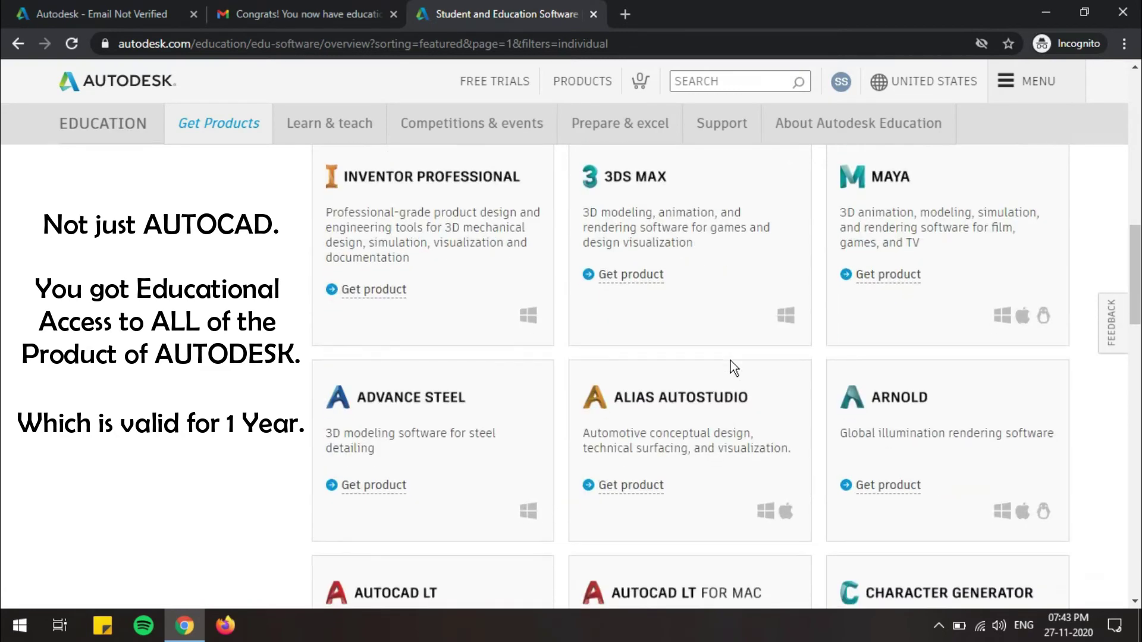
scroll(730, 360, down, 6)
scroll(731, 360, down, 3)
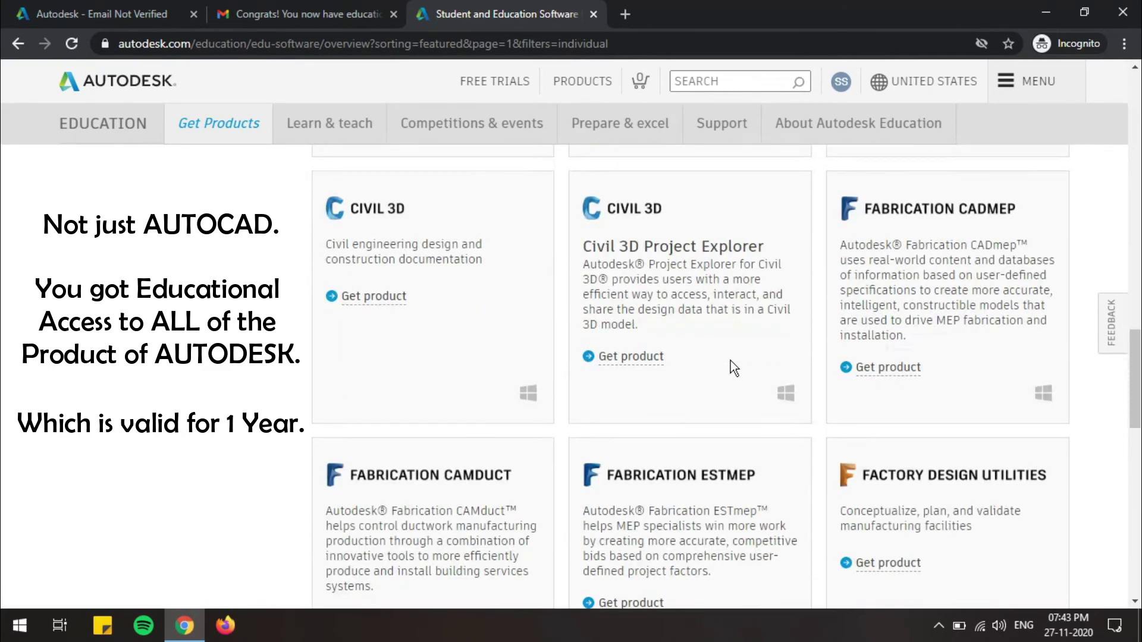
scroll(731, 360, down, 6)
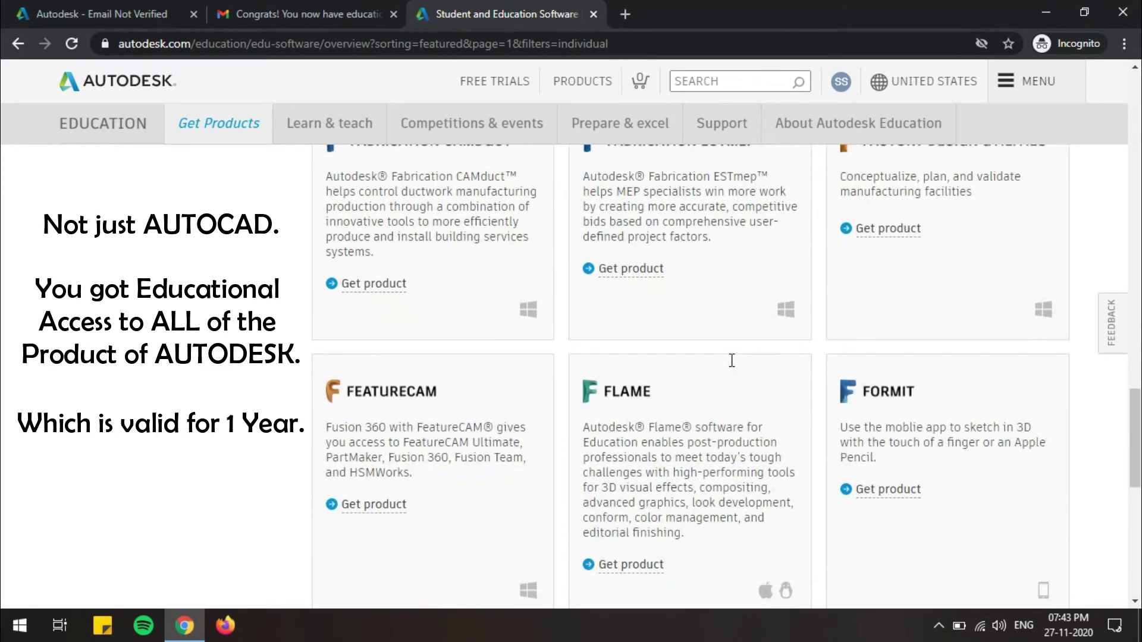
scroll(730, 360, down, 5)
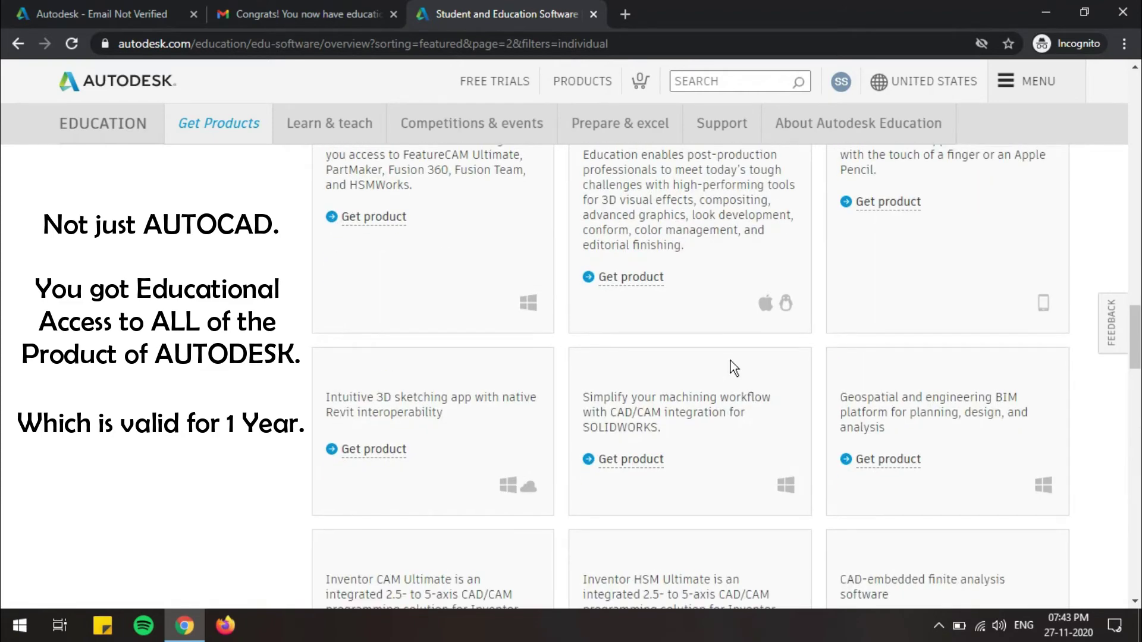
scroll(731, 361, down, 4)
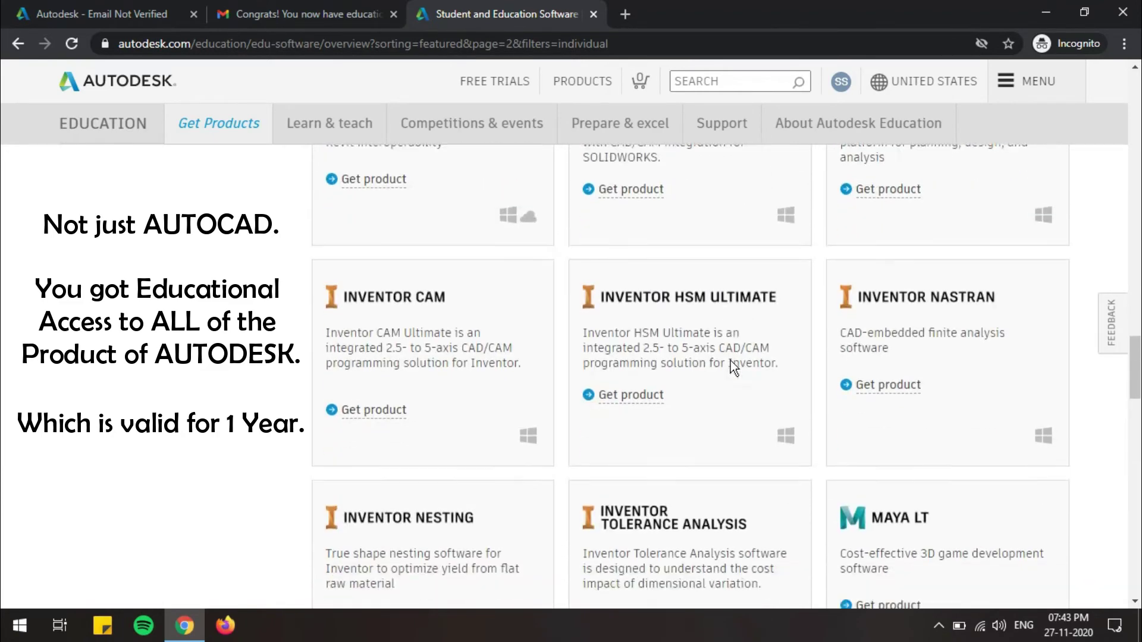
scroll(731, 360, down, 7)
scroll(731, 360, down, 5)
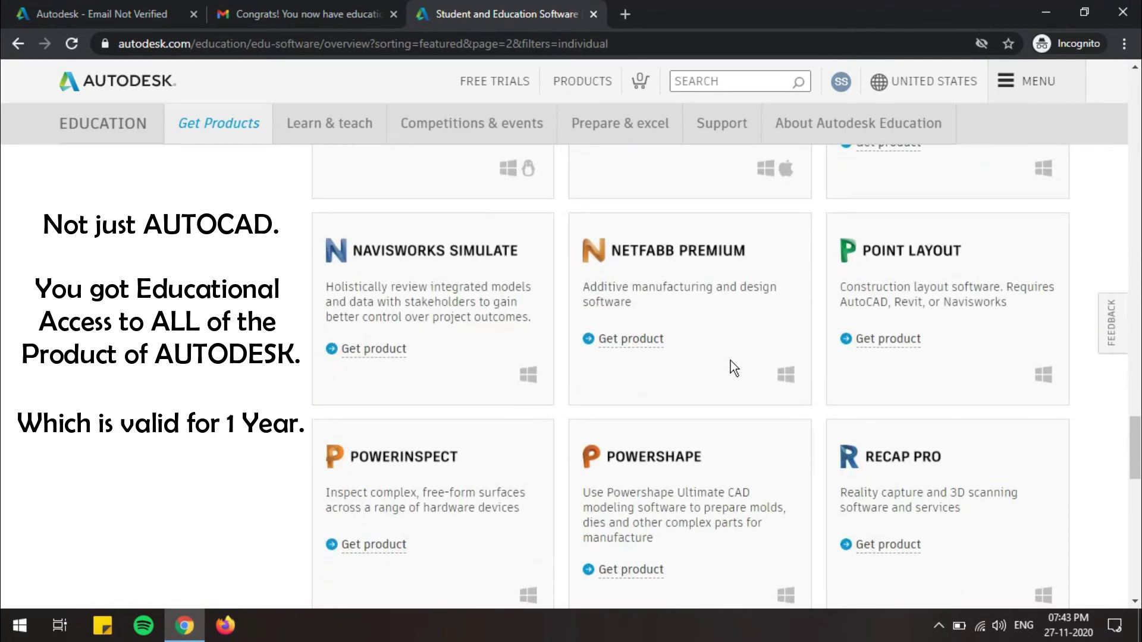
scroll(731, 360, down, 4)
scroll(730, 360, down, 9)
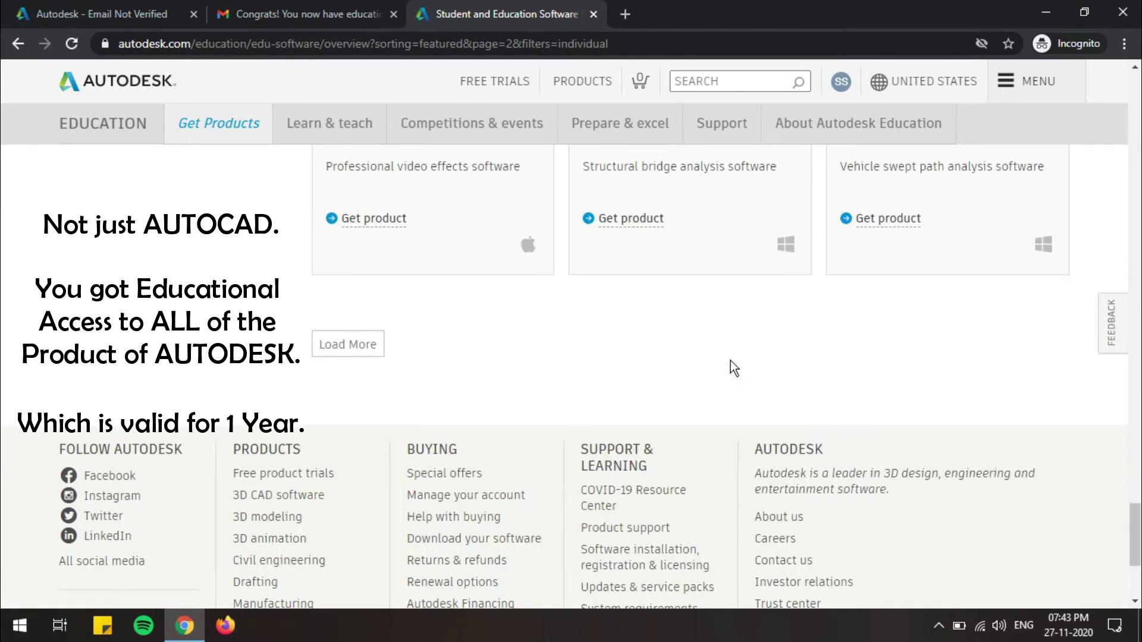
scroll(730, 361, up, 20)
scroll(731, 361, up, 10)
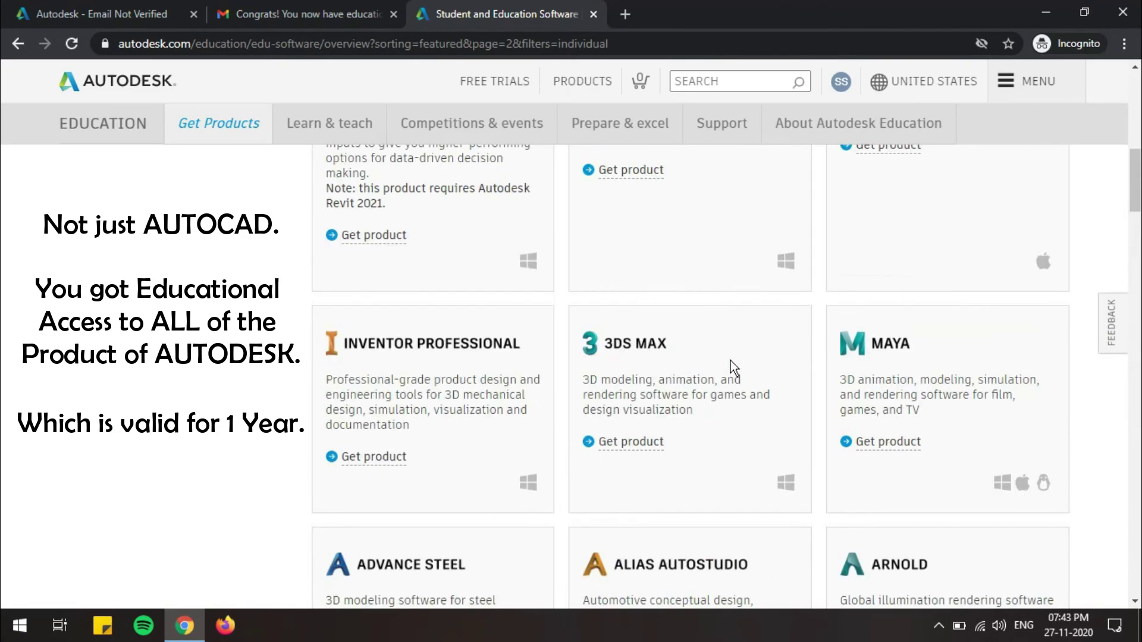
scroll(730, 361, down, 4)
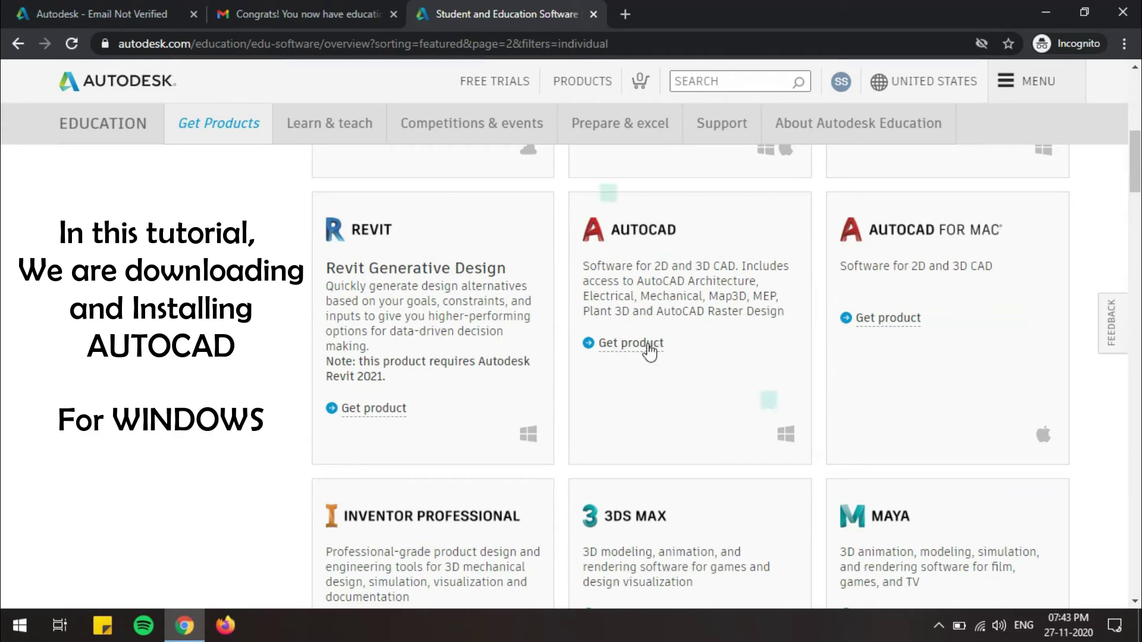
Step: Show AutoCAD's download options, keeping Windows, version 2021 and English
click(646, 350)
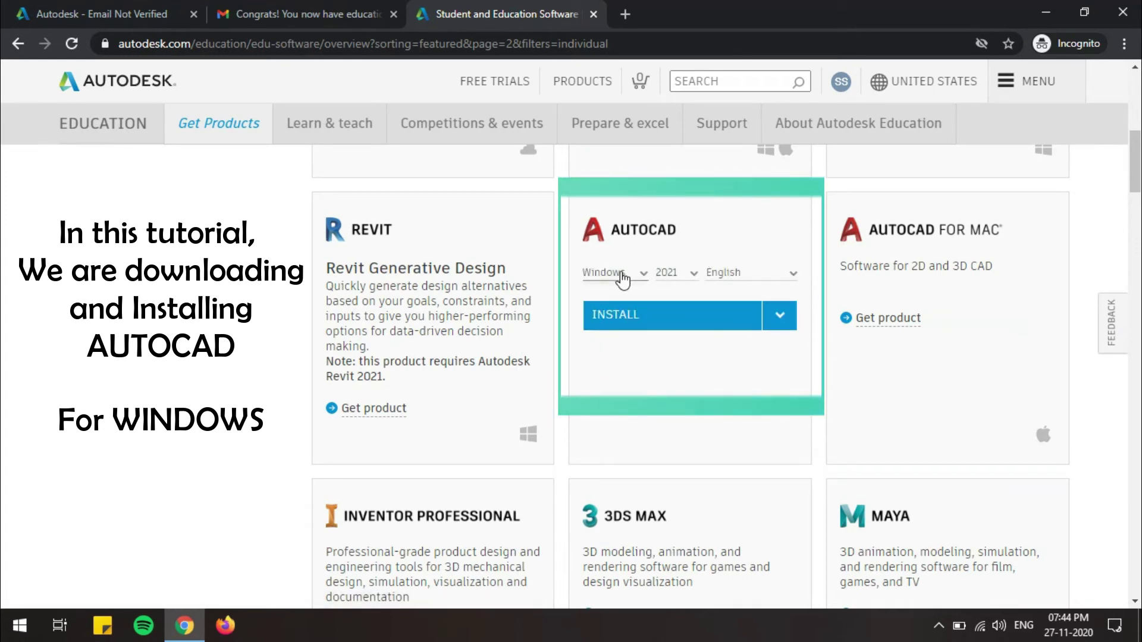
click(622, 277)
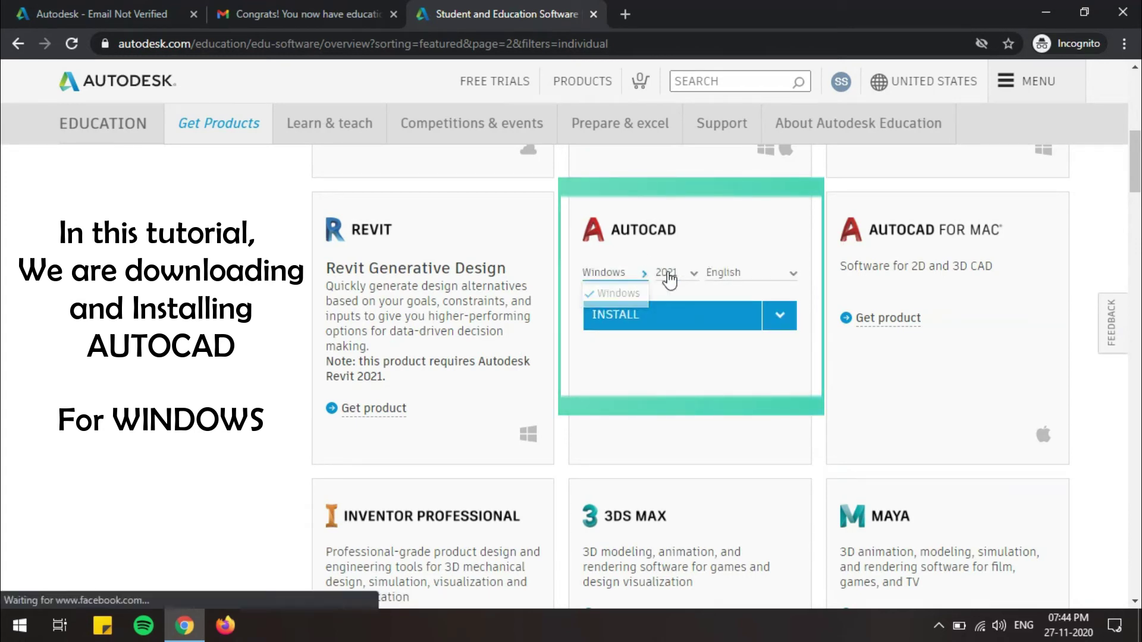
click(677, 273)
click(678, 277)
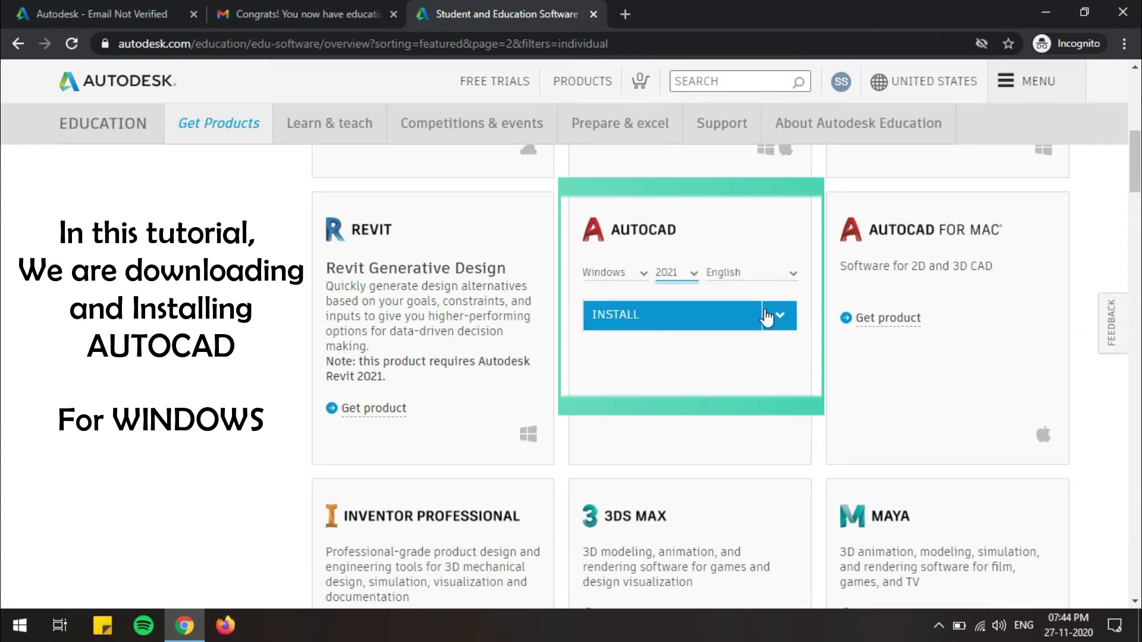
Step: Download the AutoCAD 2021 installer into F:\DOWNLOADS and show all browser downloads
click(777, 316)
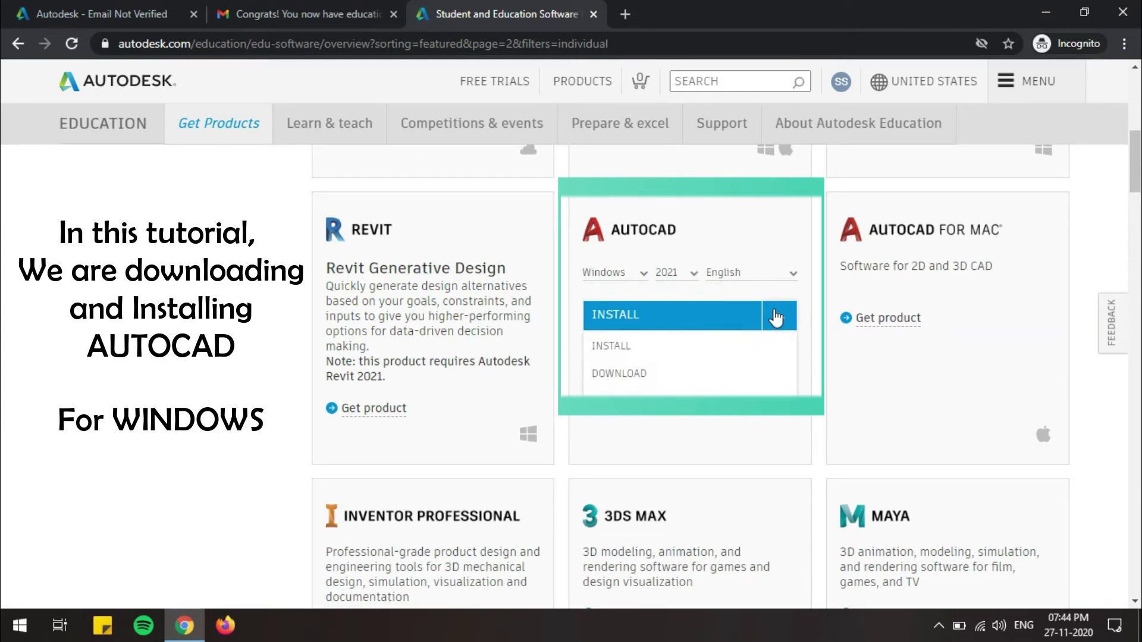
click(631, 373)
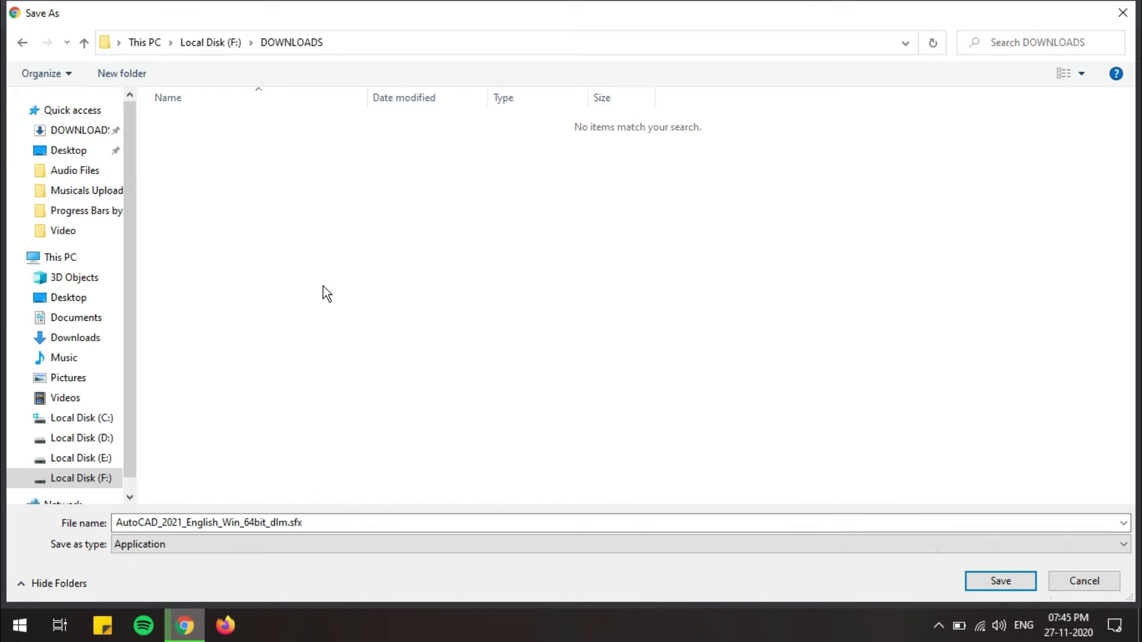
click(994, 580)
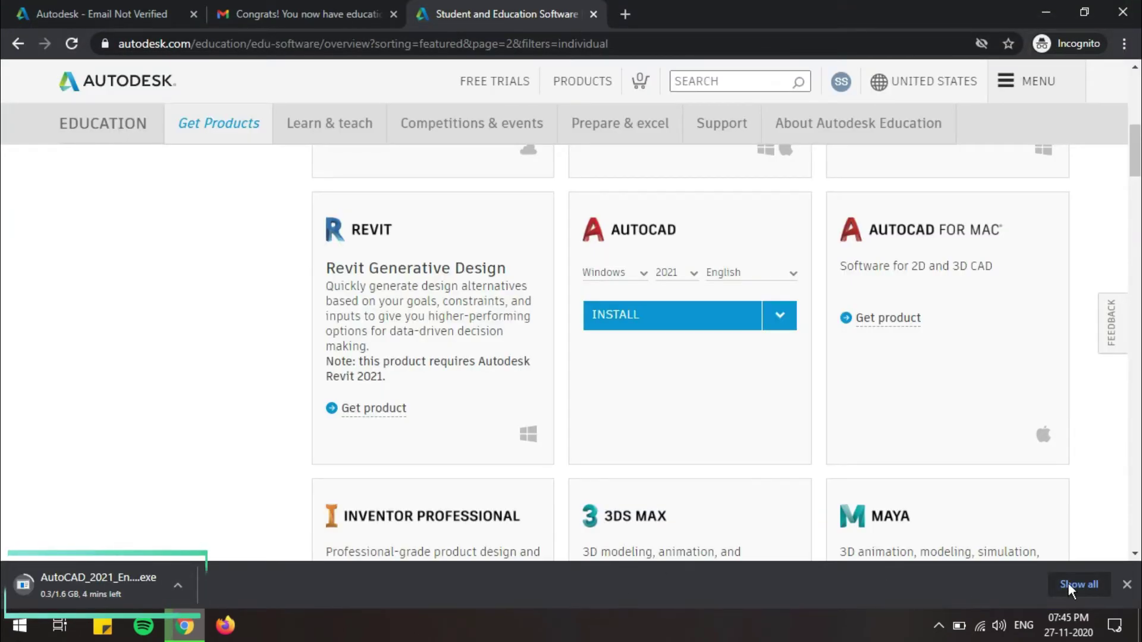
click(1068, 584)
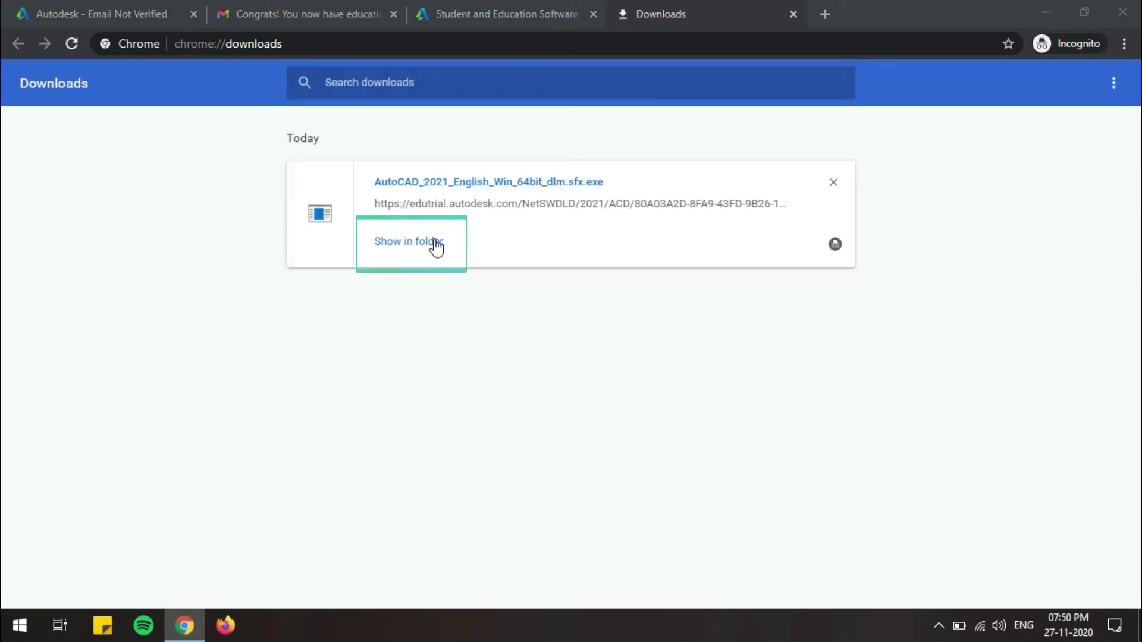
Step: Run the downloaded AutoCAD installer from its folder and extract setup files to C:\Autodesk\
click(436, 245)
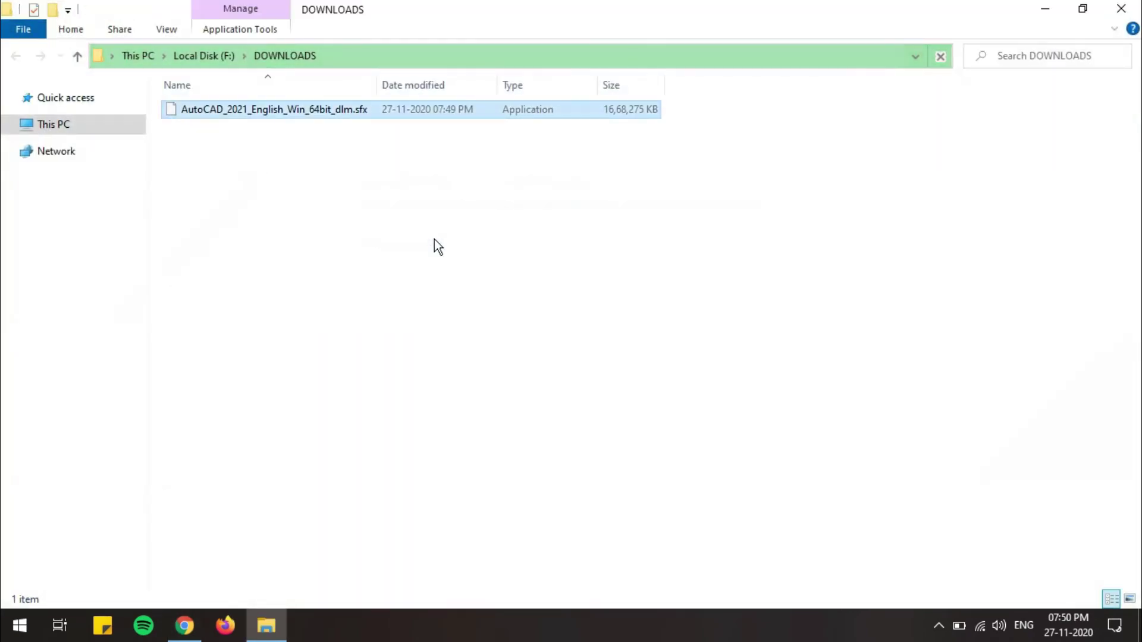
double_click(347, 112)
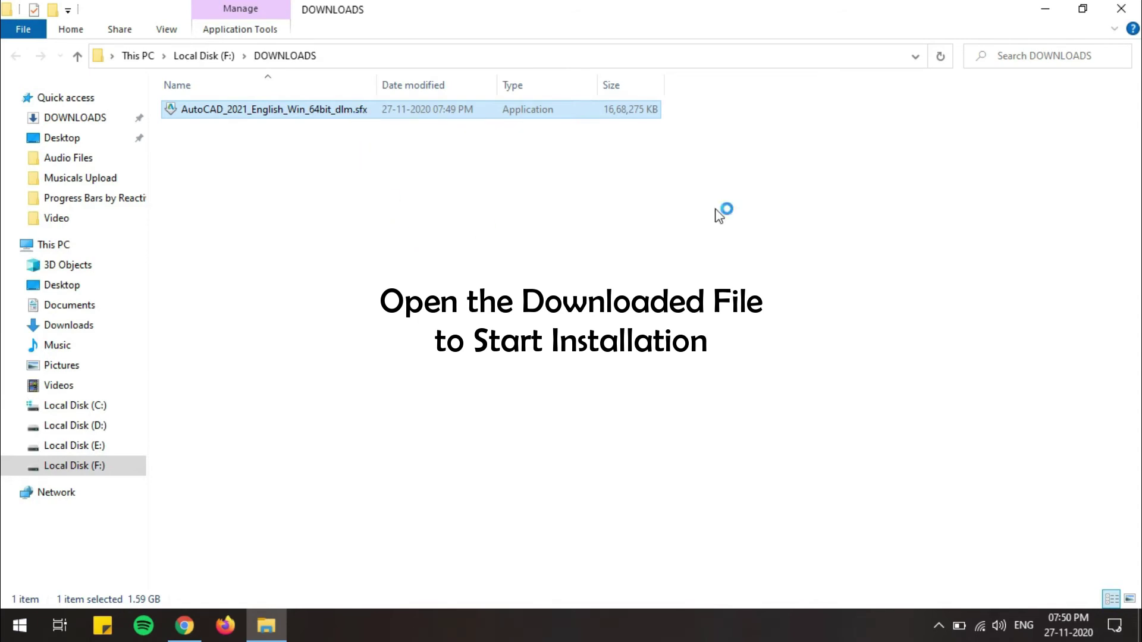
click(1042, 11)
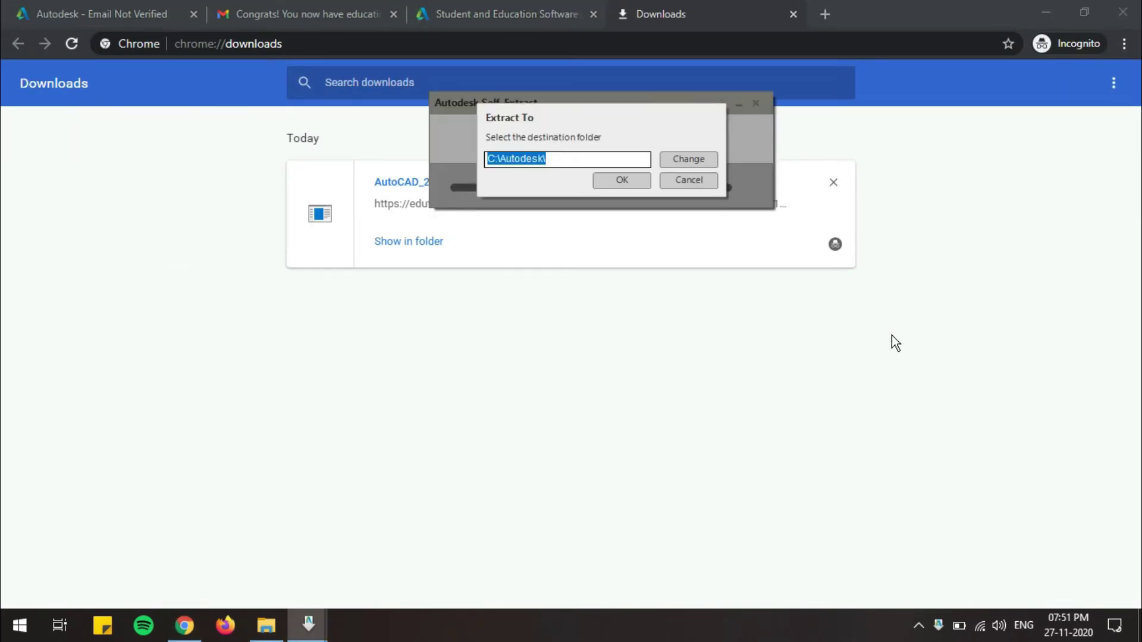
click(626, 182)
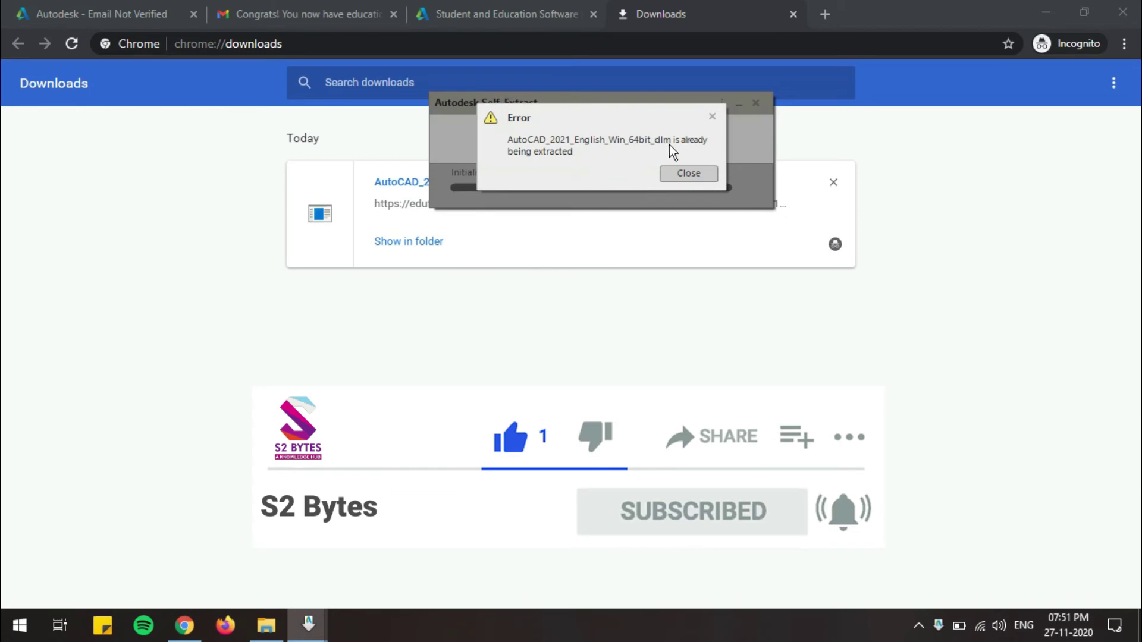
click(690, 173)
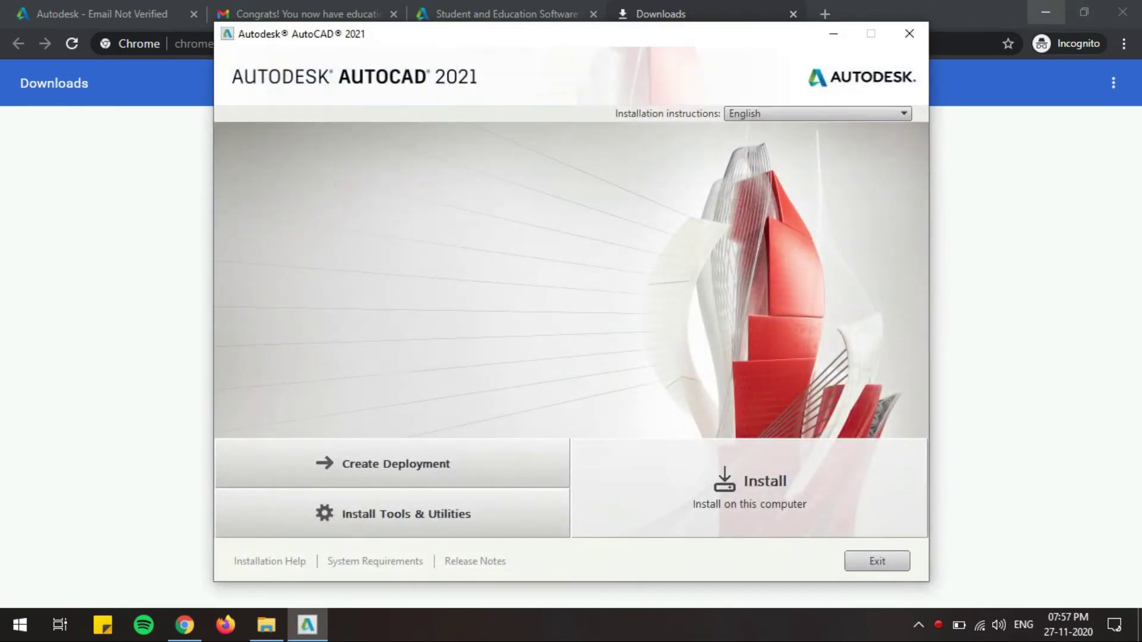
Step: Accept the AutoCAD 2021 licence and install to the default C:\Program Files\Autodesk\ path
click(1045, 12)
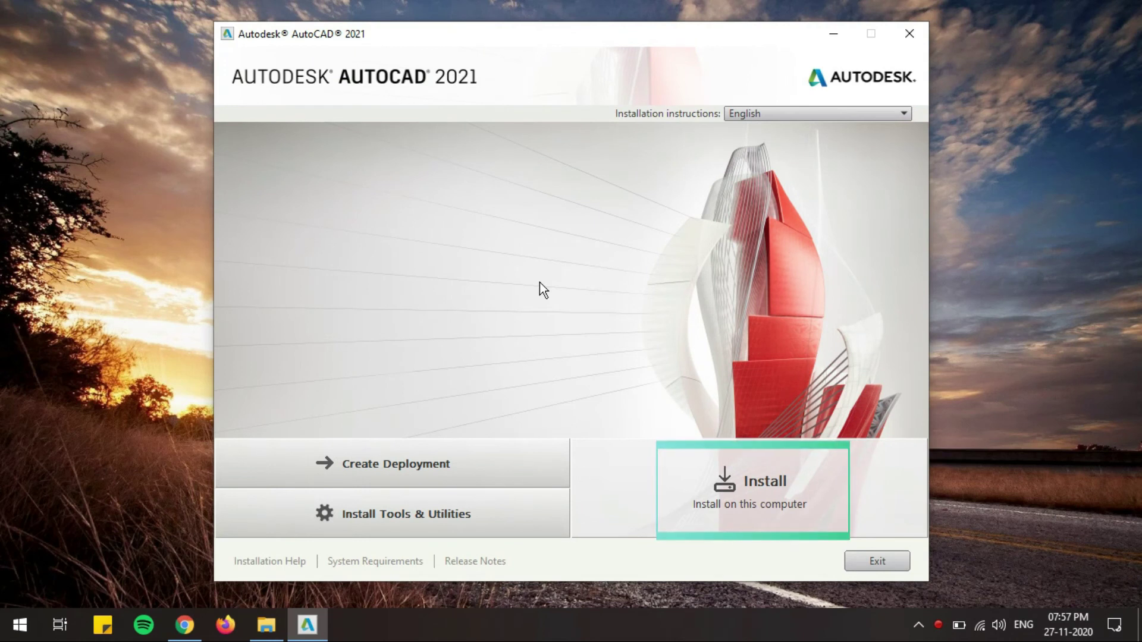
click(770, 484)
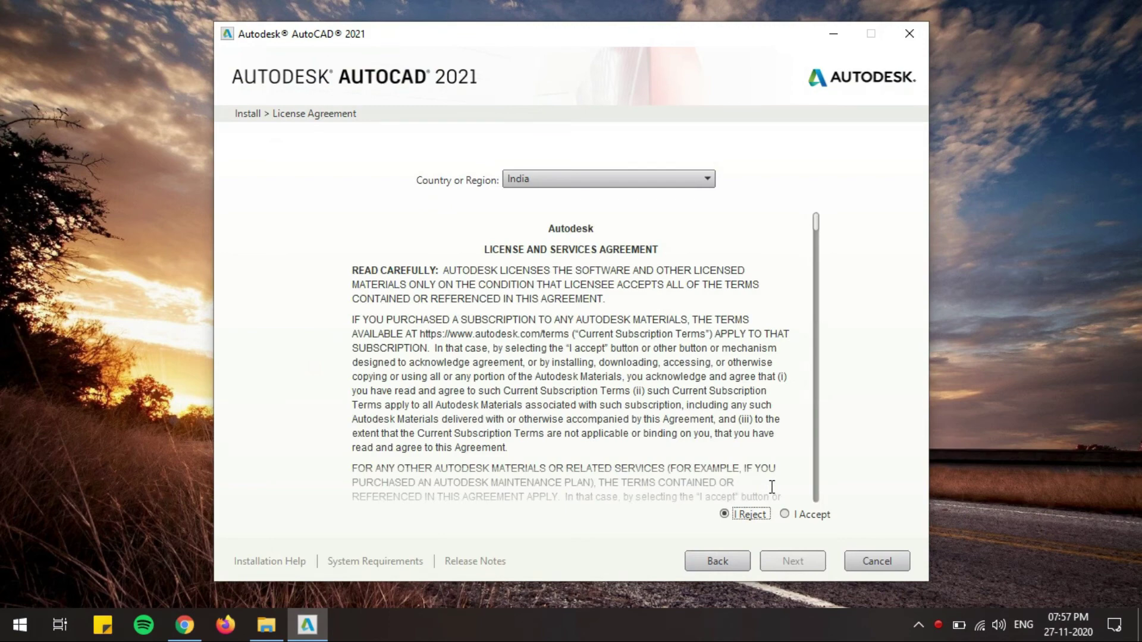
click(785, 515)
click(791, 562)
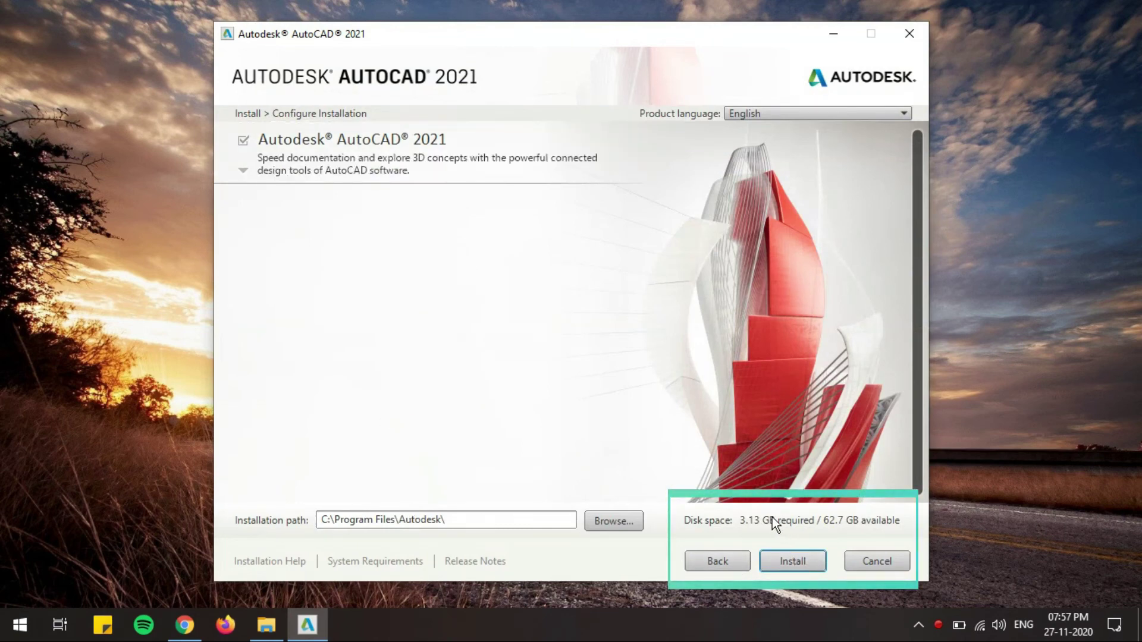
click(795, 563)
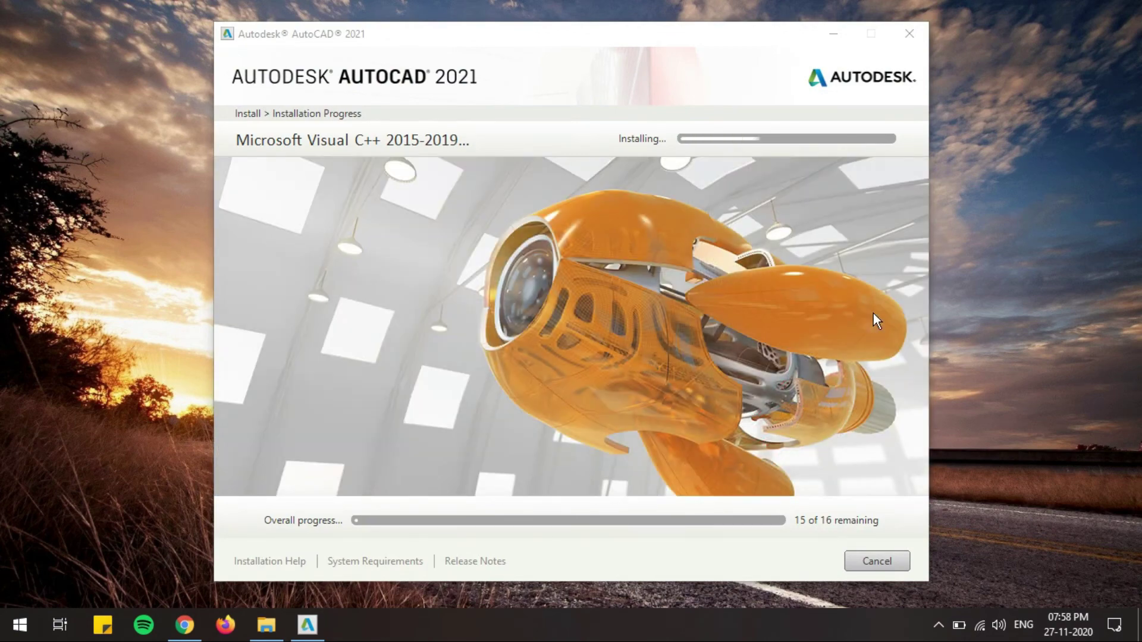
click(754, 543)
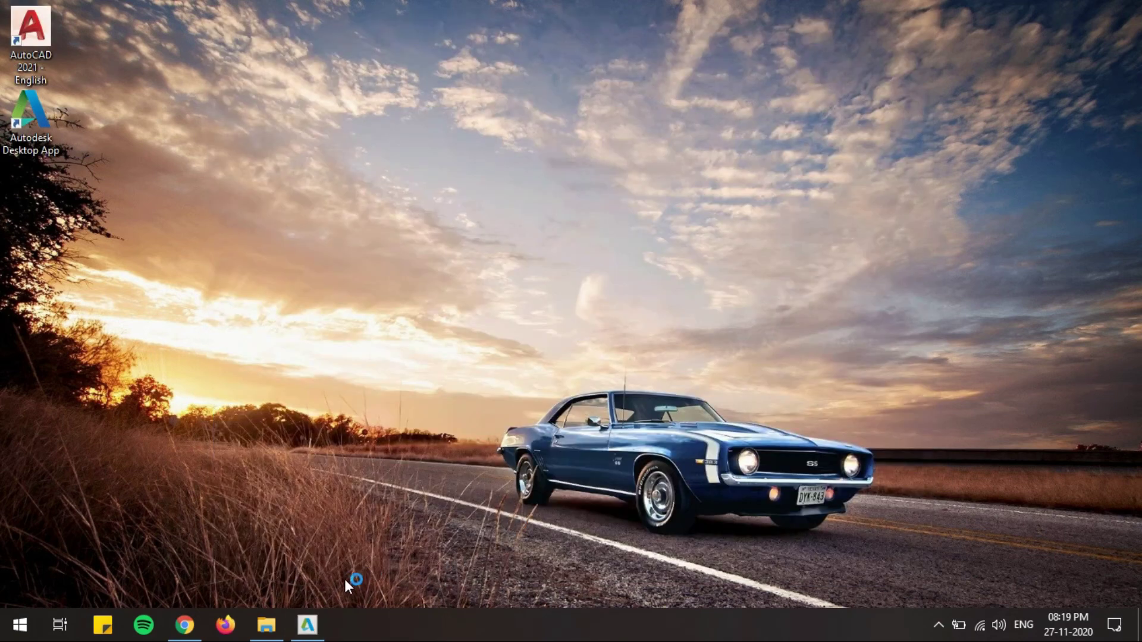
Step: Return to the finished AutoCAD 2021 installer and launch AutoCAD from Installation Complete
click(325, 626)
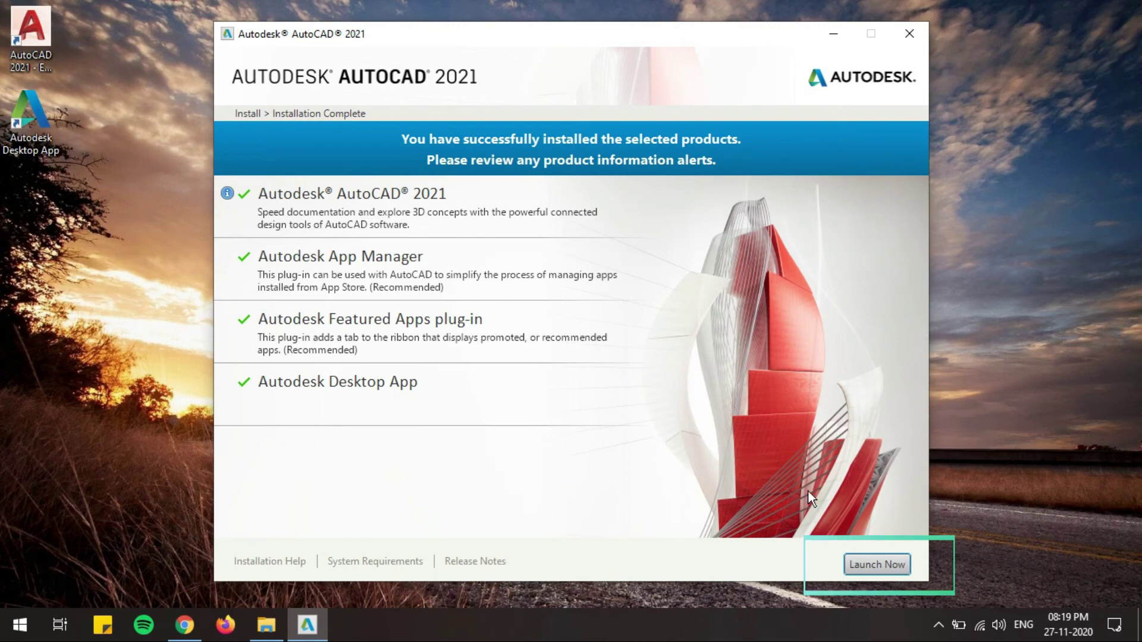
click(881, 563)
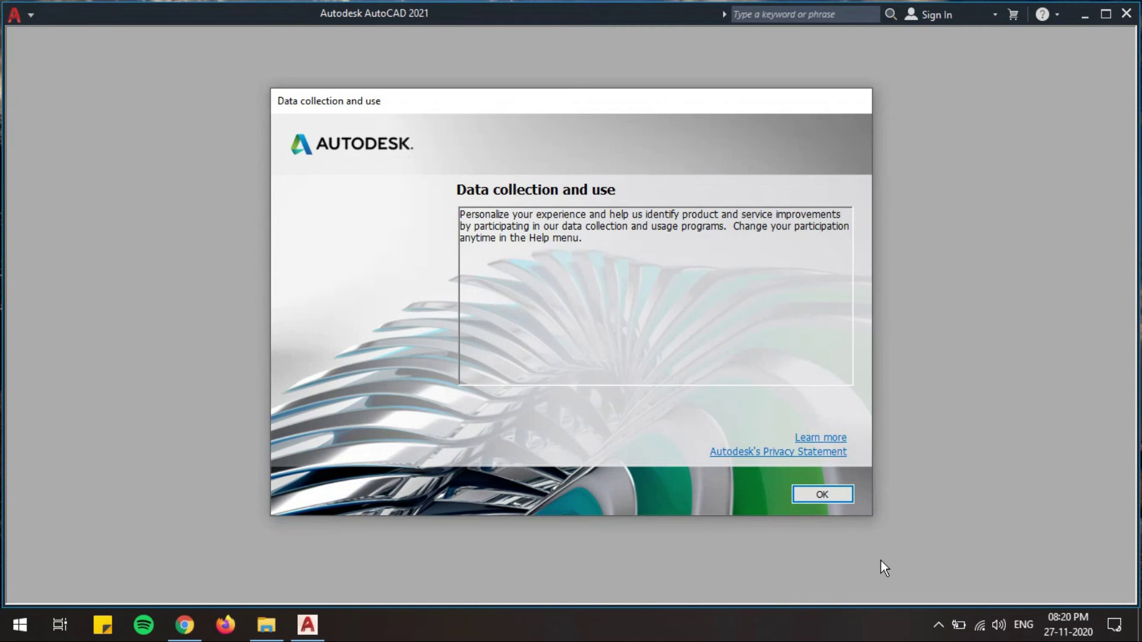
Step: Accept the data collection notice and dismiss the Save to Web and Mobile notification
click(815, 494)
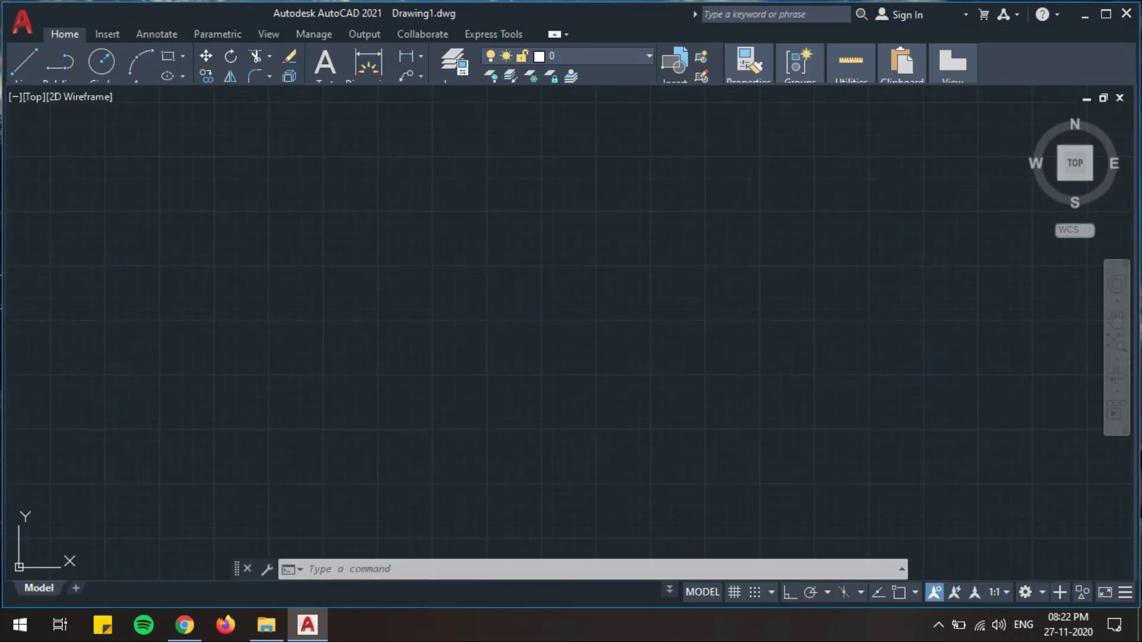
click(946, 42)
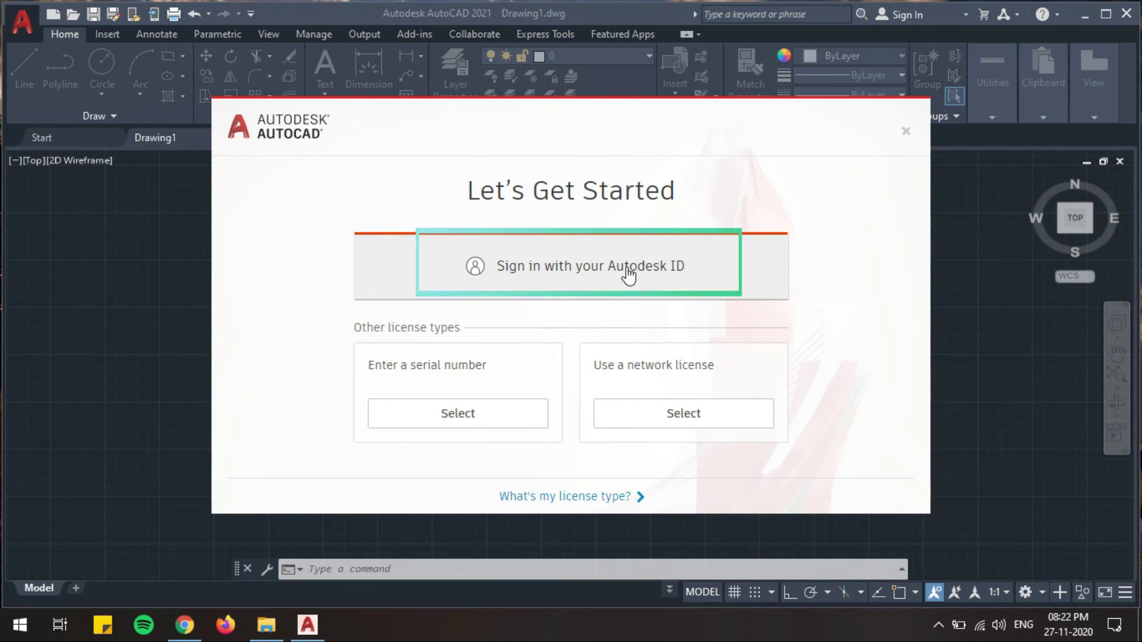
Step: Sign in with the Autodesk ID by entering the account e-mail and password
click(577, 264)
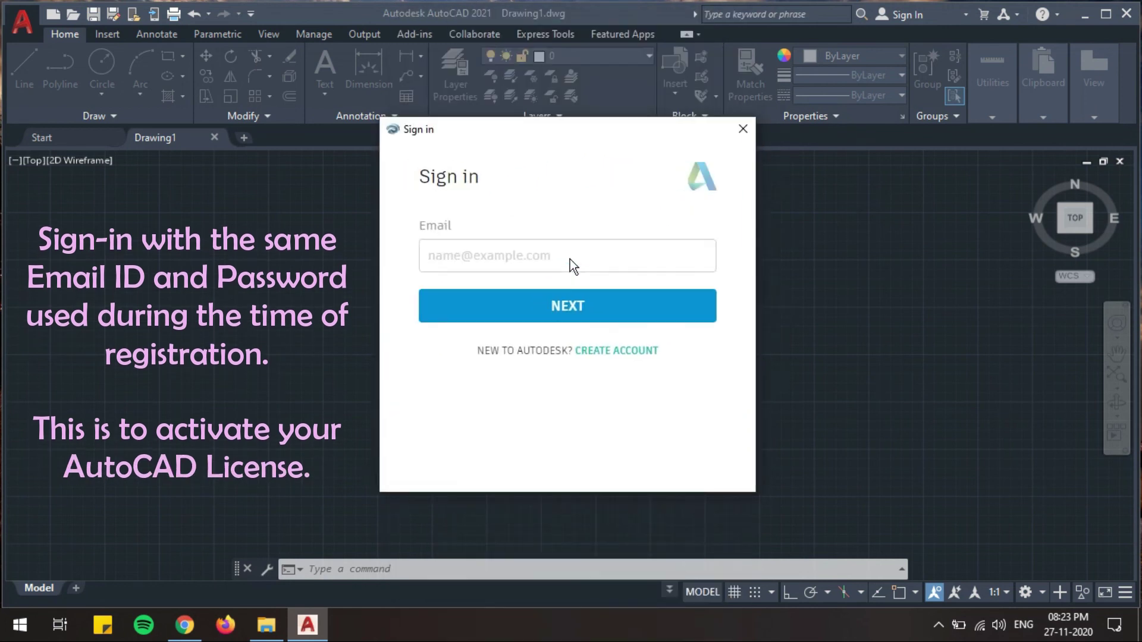
click(539, 258)
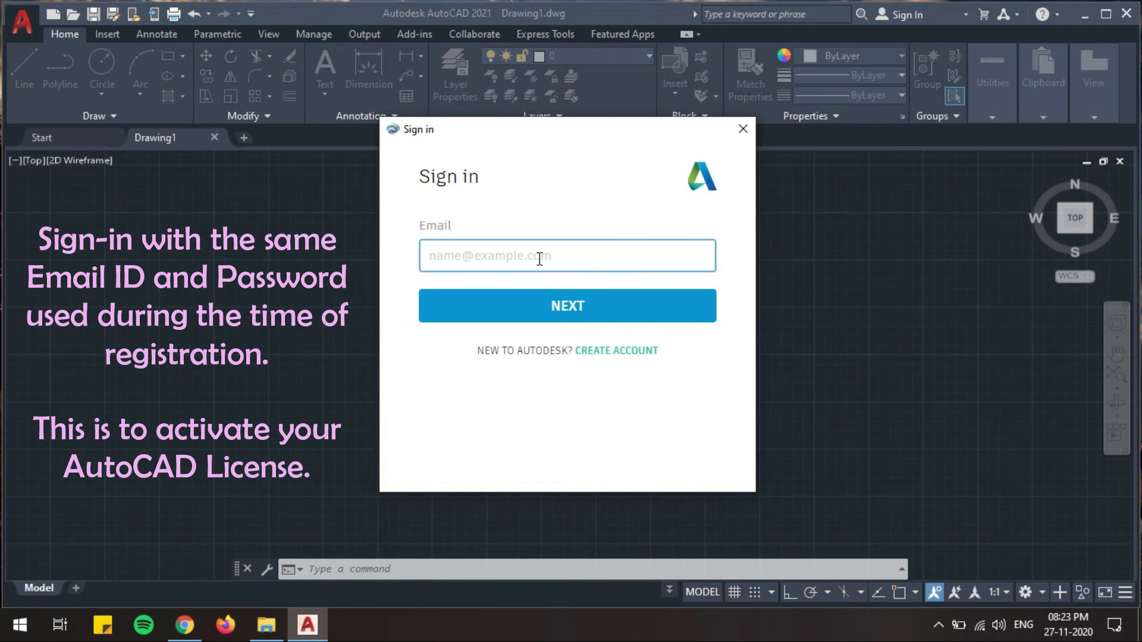
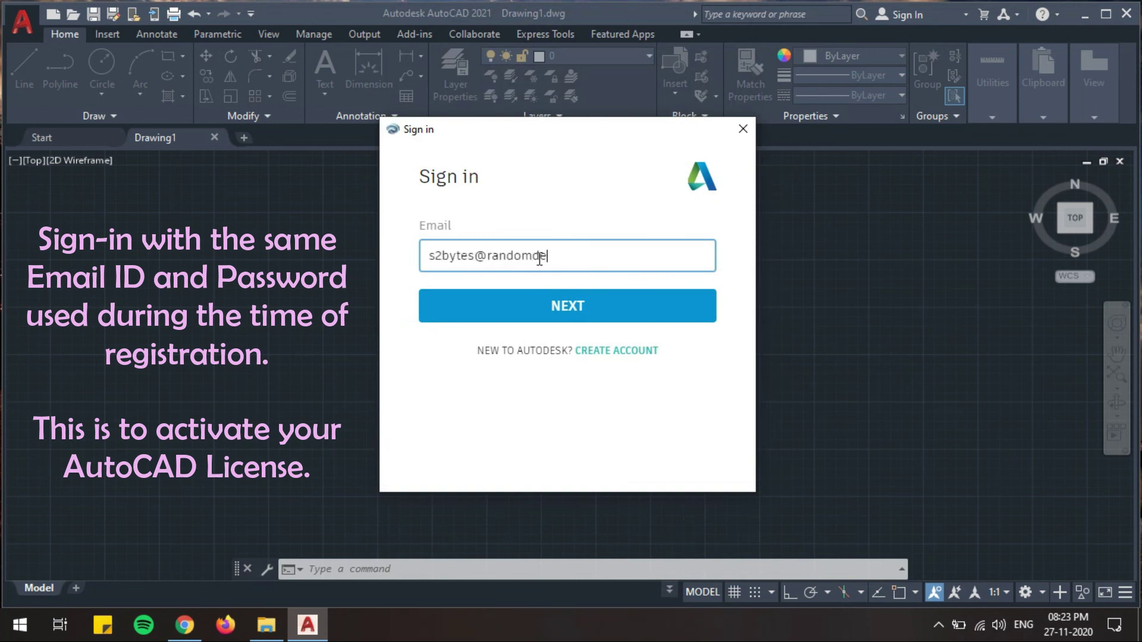
key(Return)
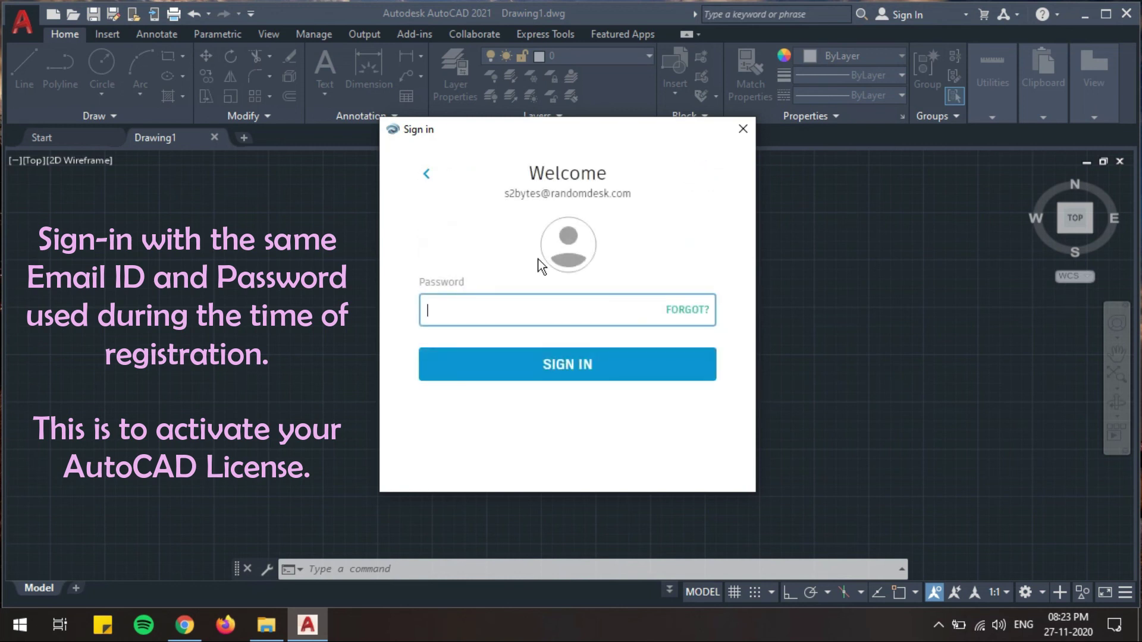
text(••)
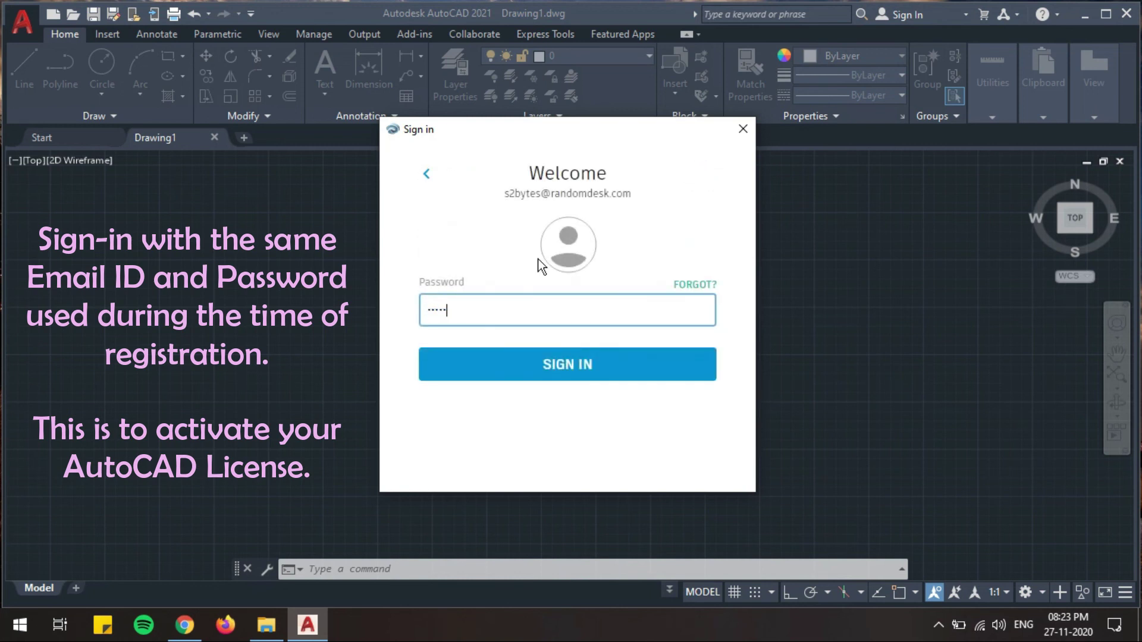
key(Return)
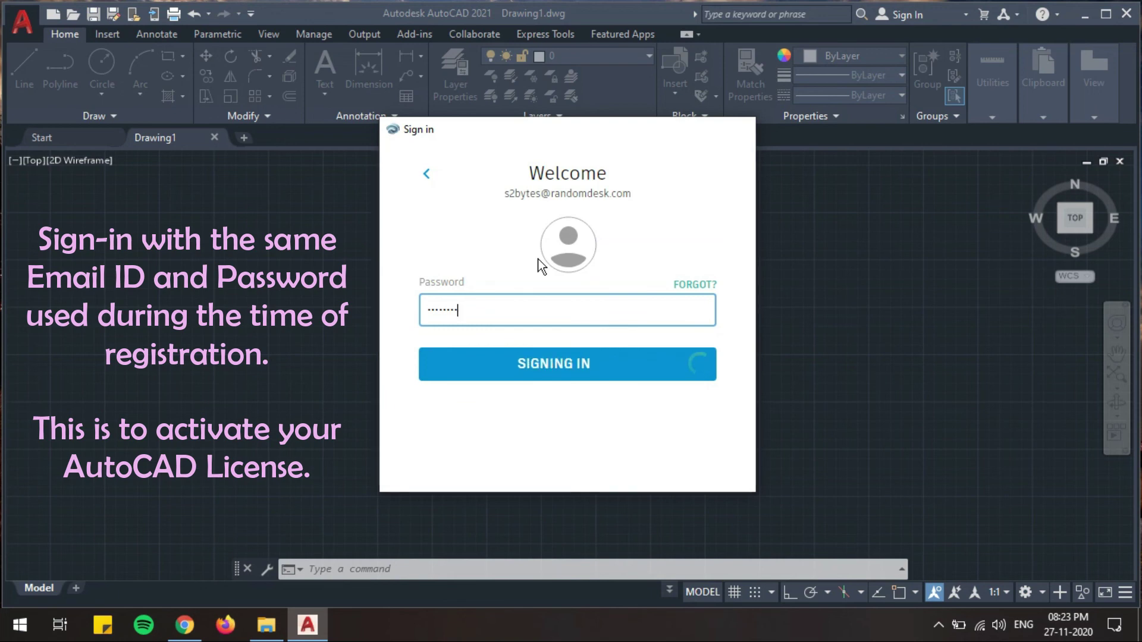